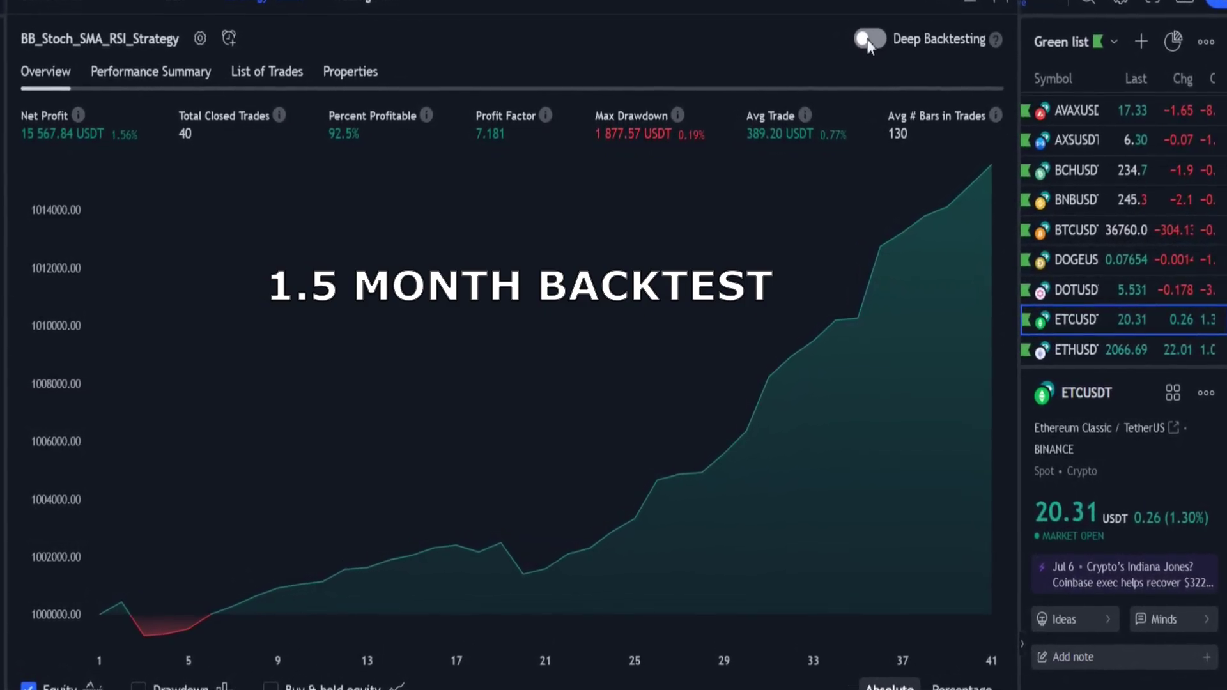
Enable Deep Backtesting and review the total and short-trade commission paid in the Performance Summary.
{"action": "left_click", "coordinate": [875, 31]}
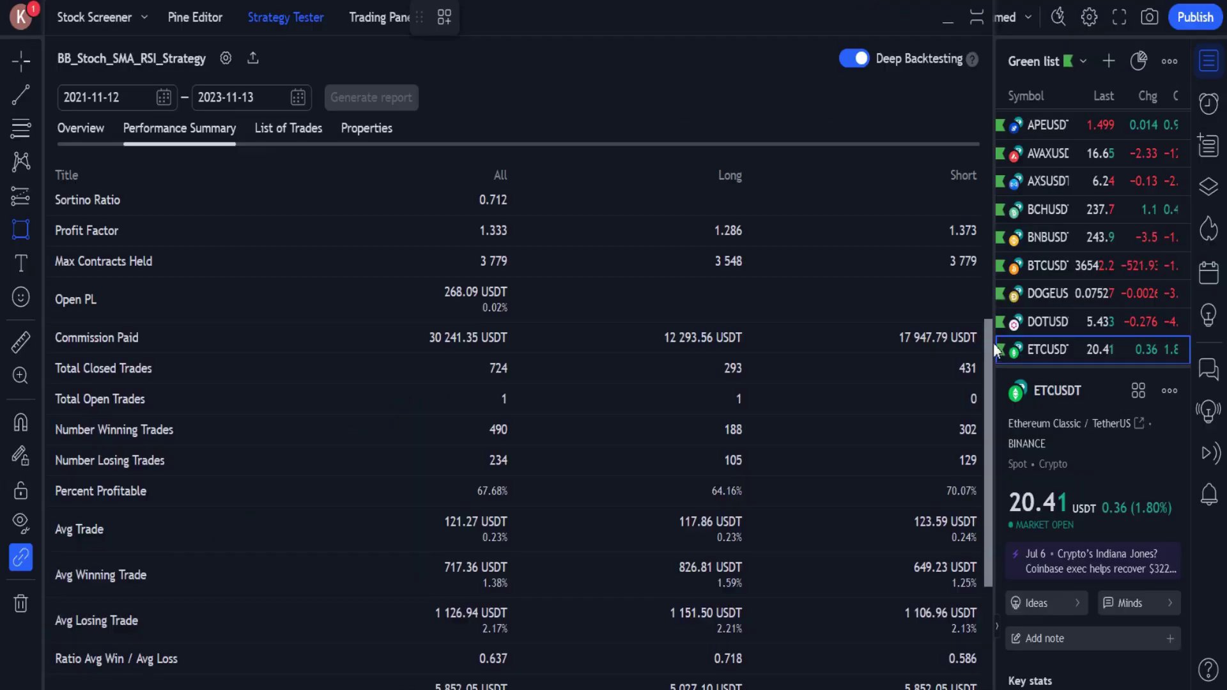
{"action": "left_click_drag", "start_coordinate": [993, 343], "coordinate": [993, 381]}
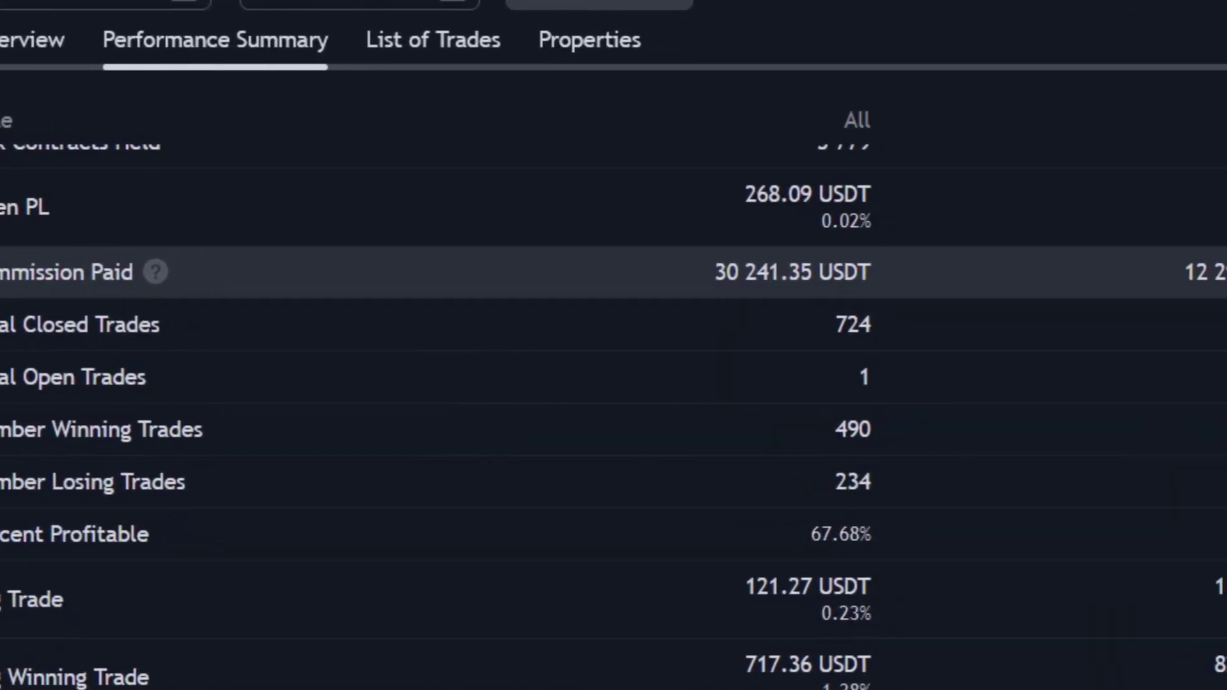
{"action": "left_click_drag", "start_coordinate": [522, 277], "coordinate": [1148, 276]}
{"action": "left_click_drag", "start_coordinate": [1061, 293], "coordinate": [1217, 281]}
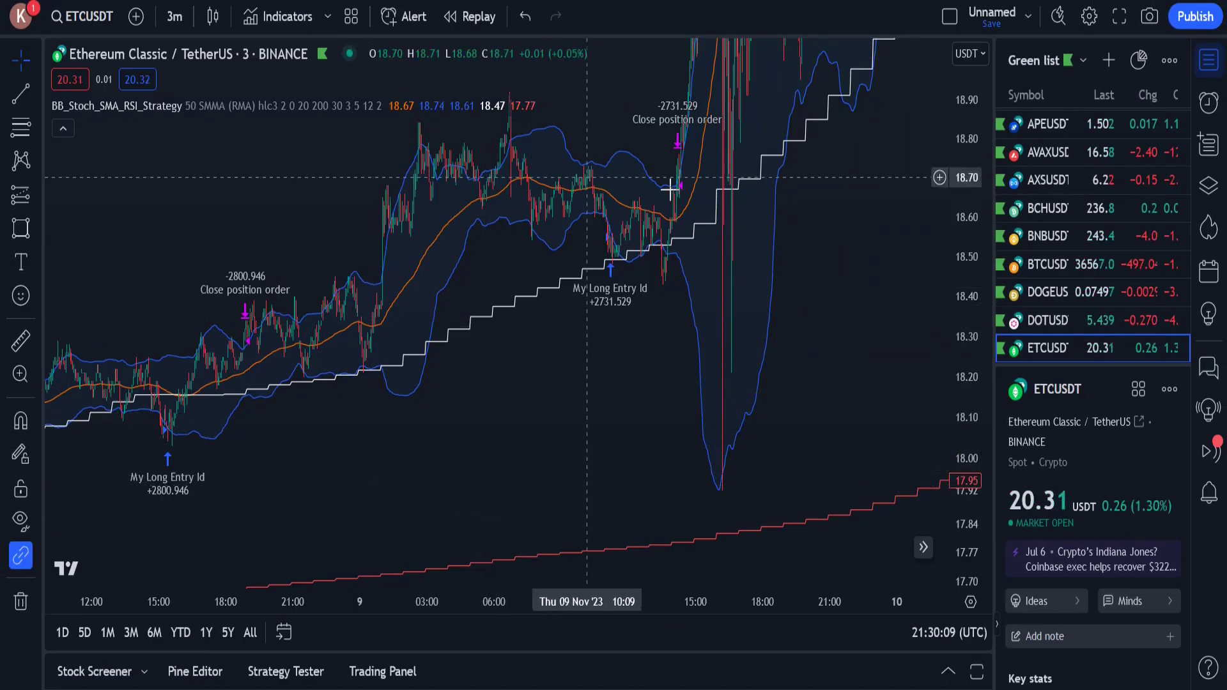
Pan the chart back to Sun 05 Nov, then type the fastSma and slowSma input lines in the script.
{"action": "left_click_drag", "start_coordinate": [479, 450], "coordinate": [611, 364]}
{"action": "left_click_drag", "start_coordinate": [191, 433], "coordinate": [843, 371]}
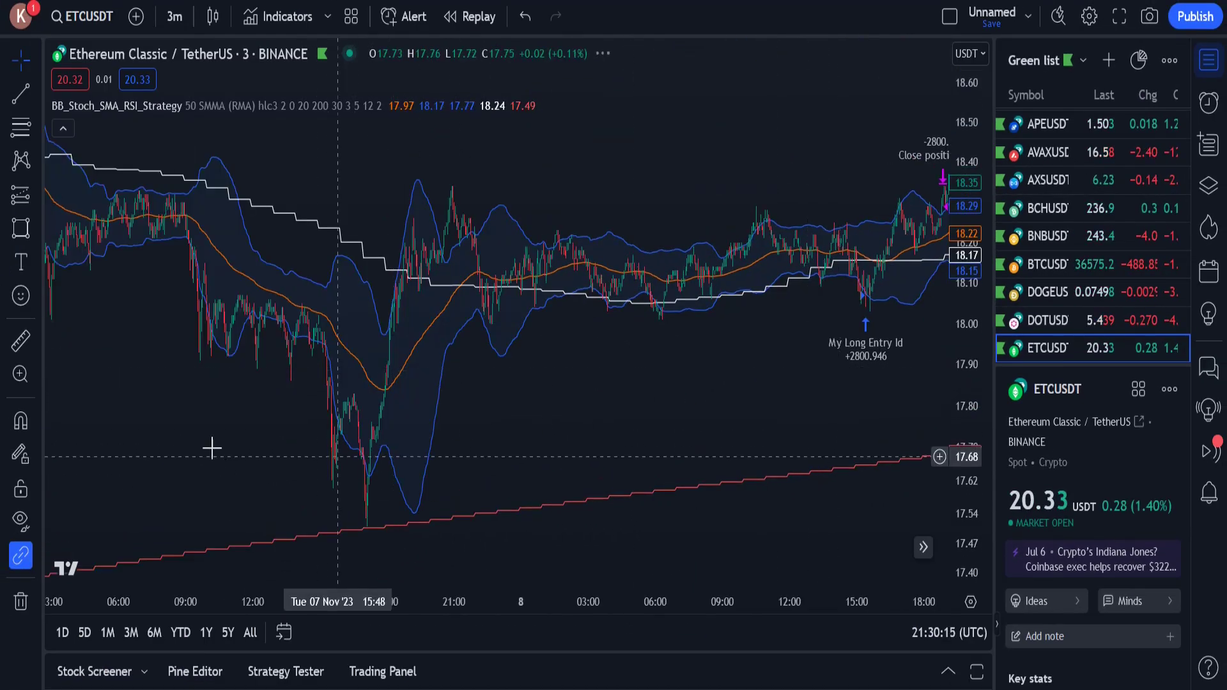
{"action": "left_click_drag", "start_coordinate": [211, 444], "coordinate": [783, 392]}
{"action": "left_click_drag", "start_coordinate": [339, 460], "coordinate": [300, 473]}
{"action": "scroll", "coordinate": [602, 444], "scroll_direction": "up", "scroll_amount": 2}
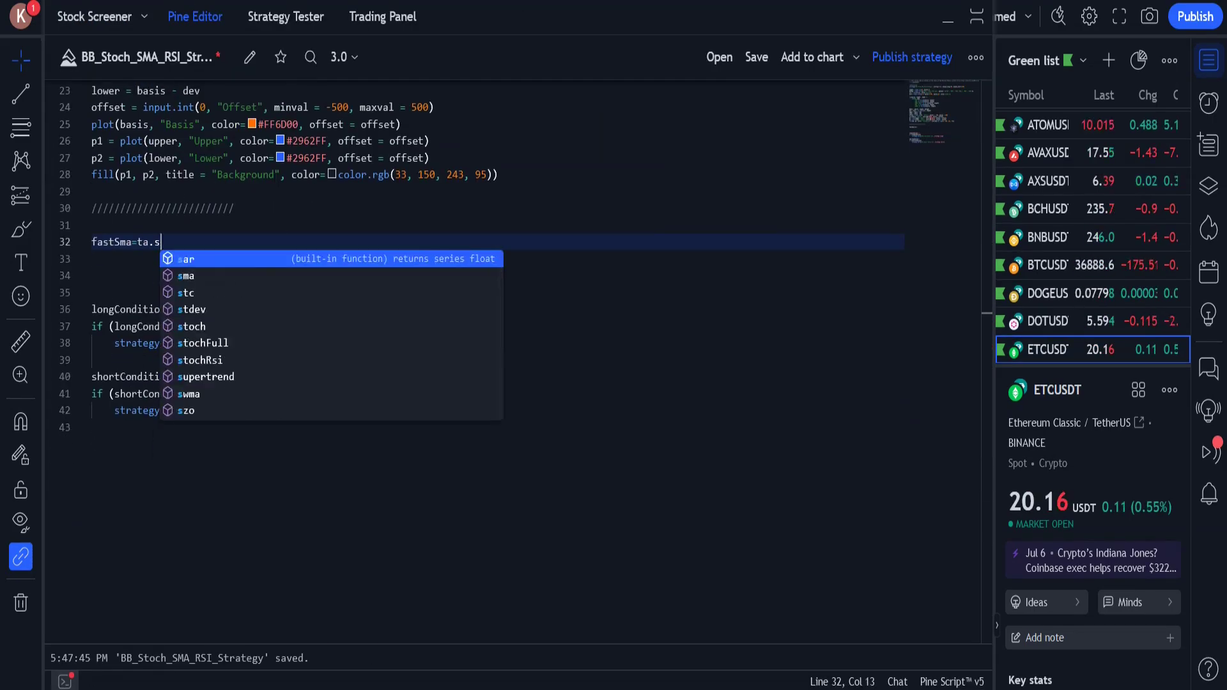
{"action": "type", "text": "ma(close, input.int(9, title=\"fast sma length\")) slowSma=ta.sma(close, input.int(20, title=\"slow sma length\"))"}
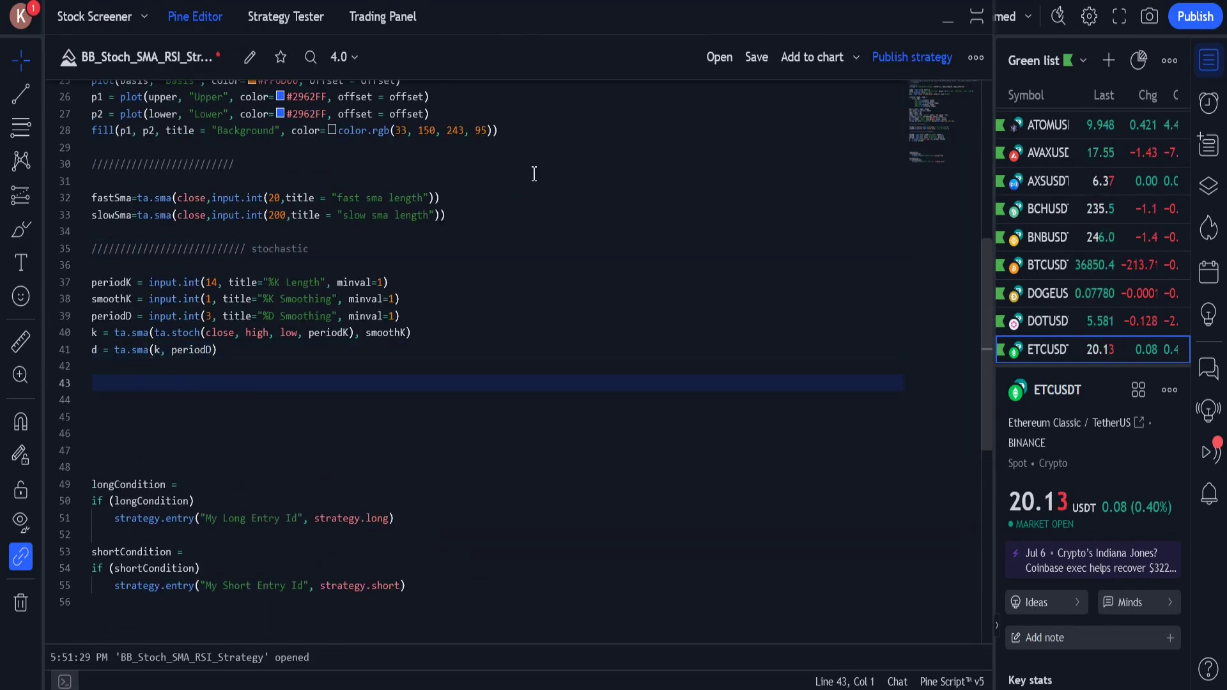
Add the line rsi = ta.rsi(close, input.int(14, title = "rsi length")) to the script.
{"action": "type", "text": "rsi = ta.rsi(close, input.int(14, title = \"rsi length\"))"}
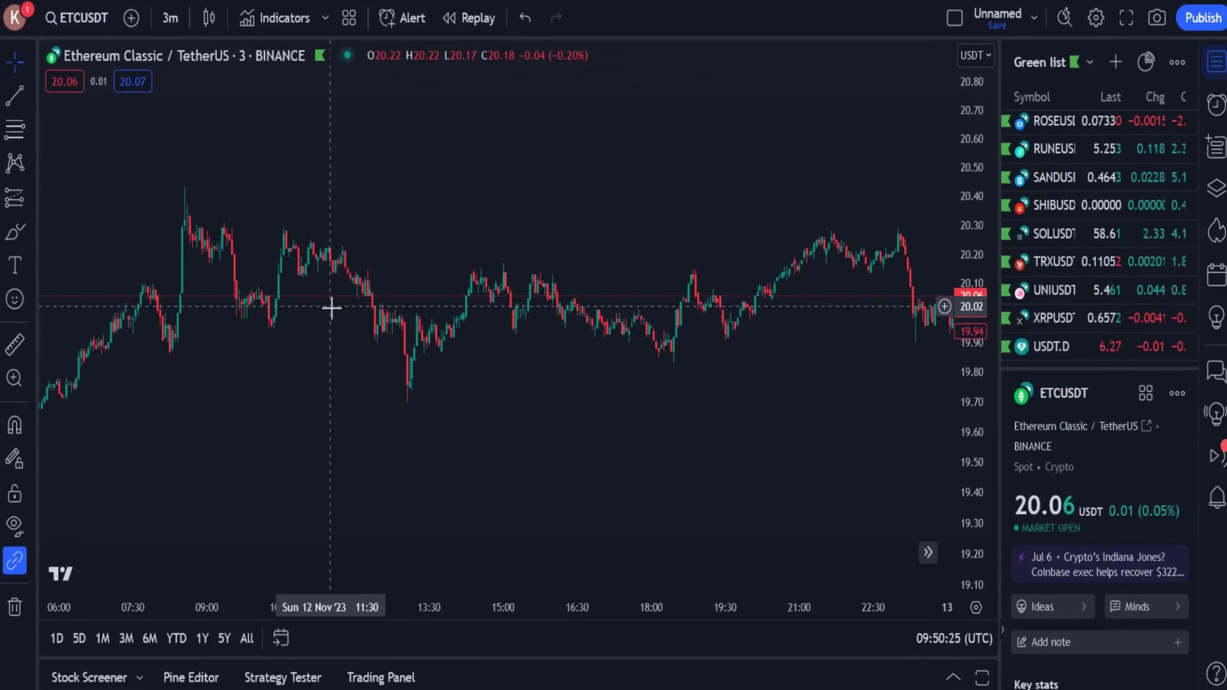
Add Bollinger Bands from a 'bb' indicator search and open their settings dialog.
{"action": "left_click", "coordinate": [281, 24]}
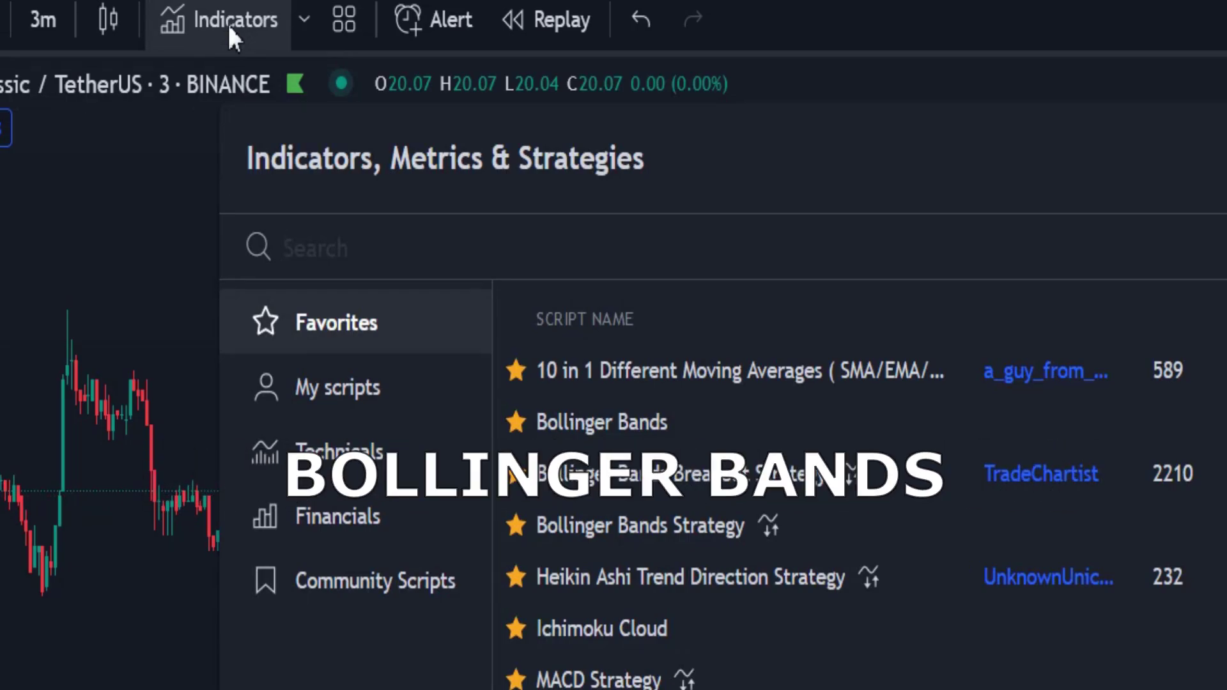
{"action": "type", "text": "bb"}
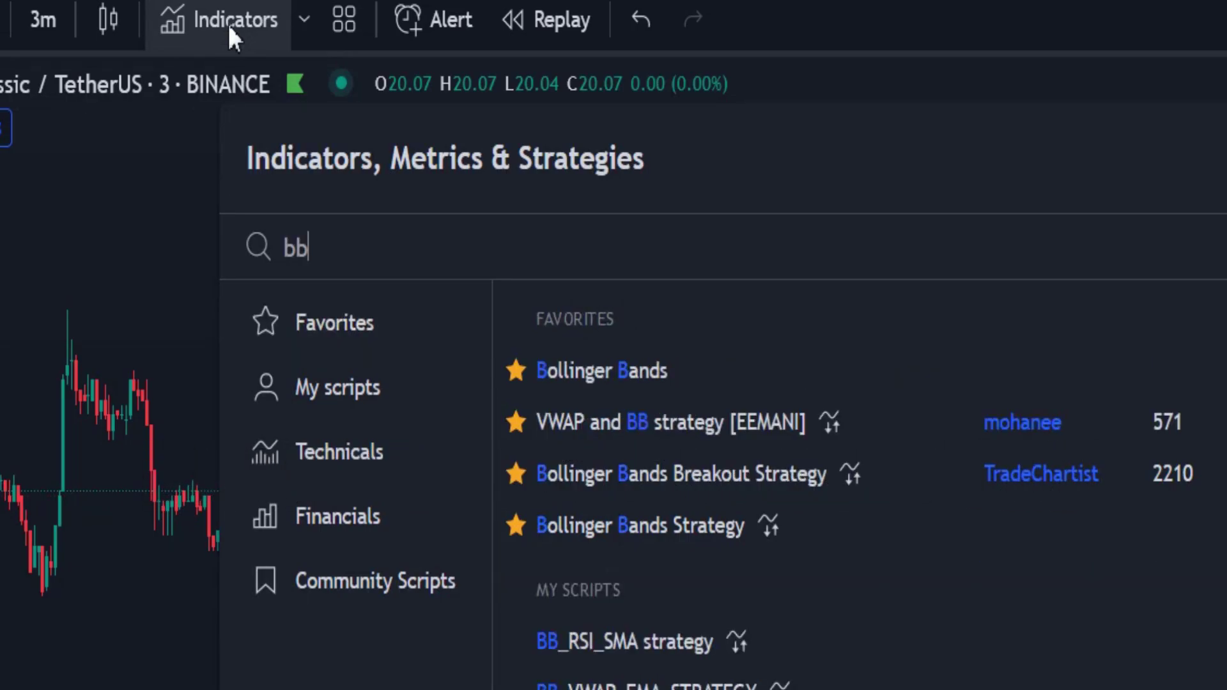
{"action": "left_click", "coordinate": [723, 370]}
{"action": "left_click", "coordinate": [1089, 137]}
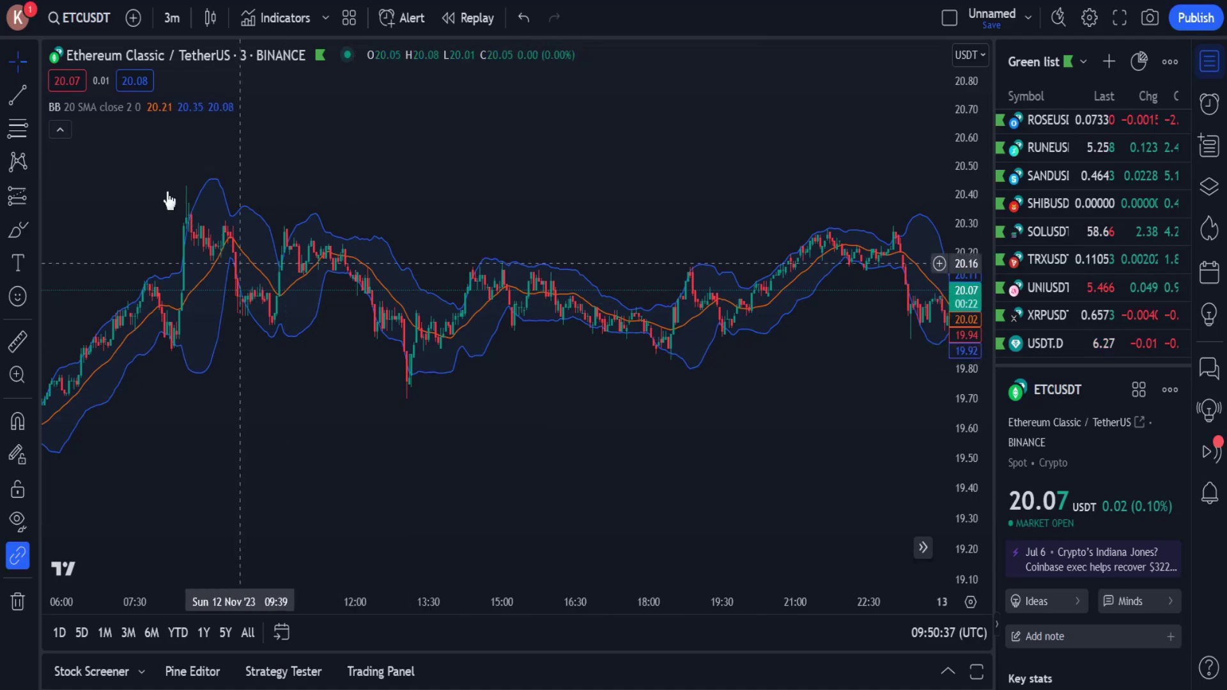
{"action": "mouse_move", "coordinate": [89, 108]}
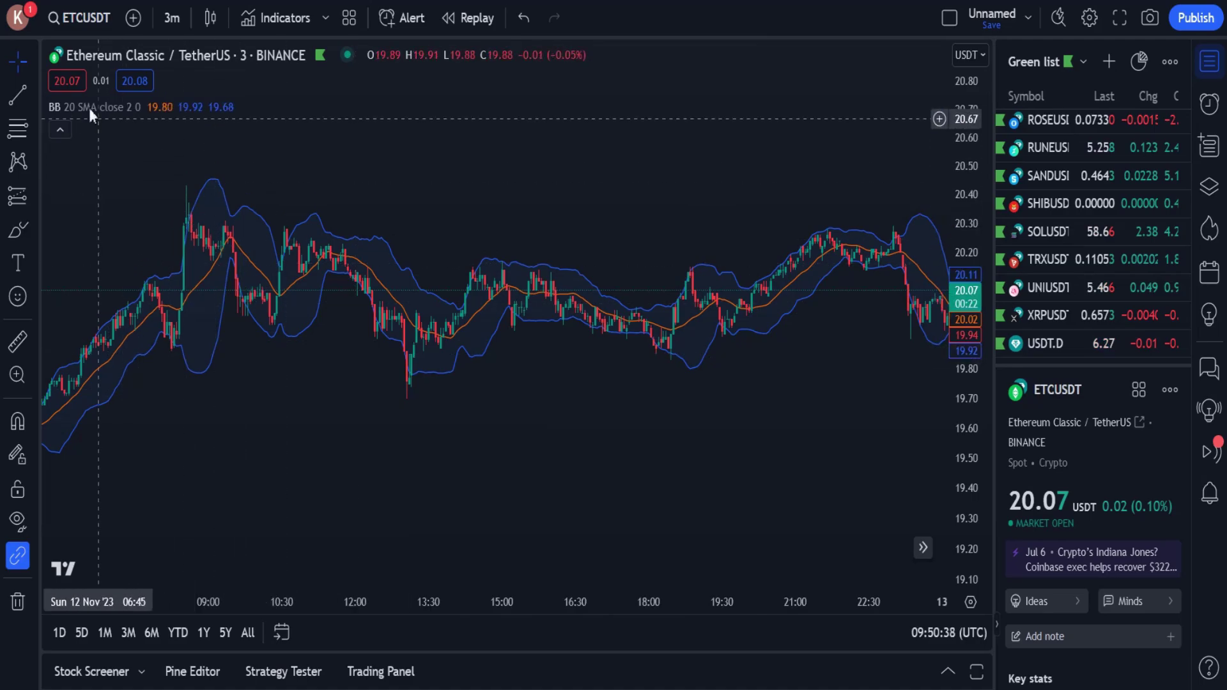
{"action": "left_click", "coordinate": [177, 107]}
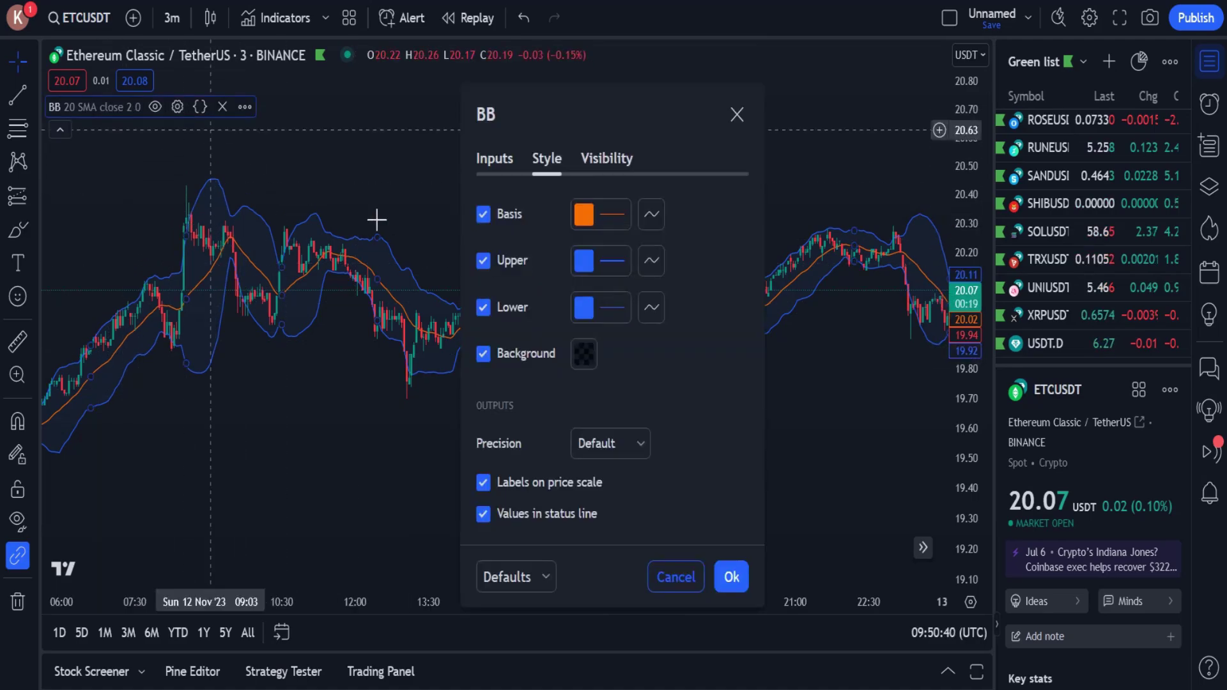
Set the Bollinger Bands inputs to length 50, SMMA (RMA) basis and hlc3 source.
{"action": "left_click", "coordinate": [493, 160]}
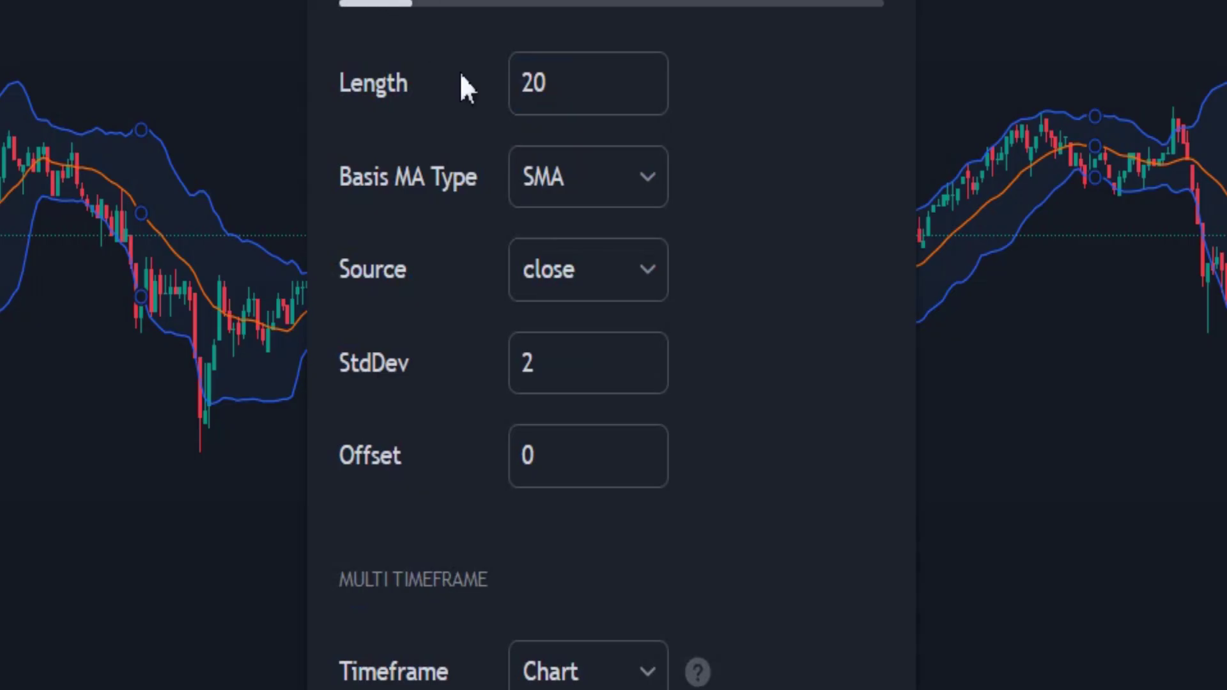
{"action": "left_click", "coordinate": [587, 88]}
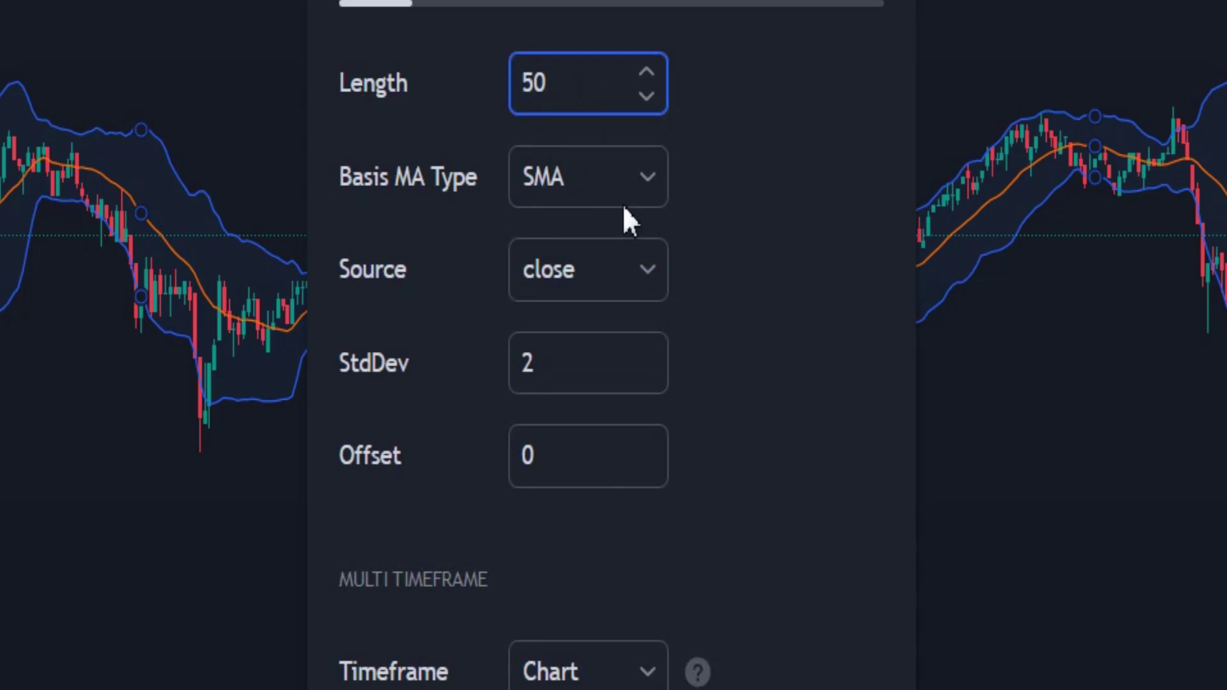
{"action": "left_click", "coordinate": [601, 179]}
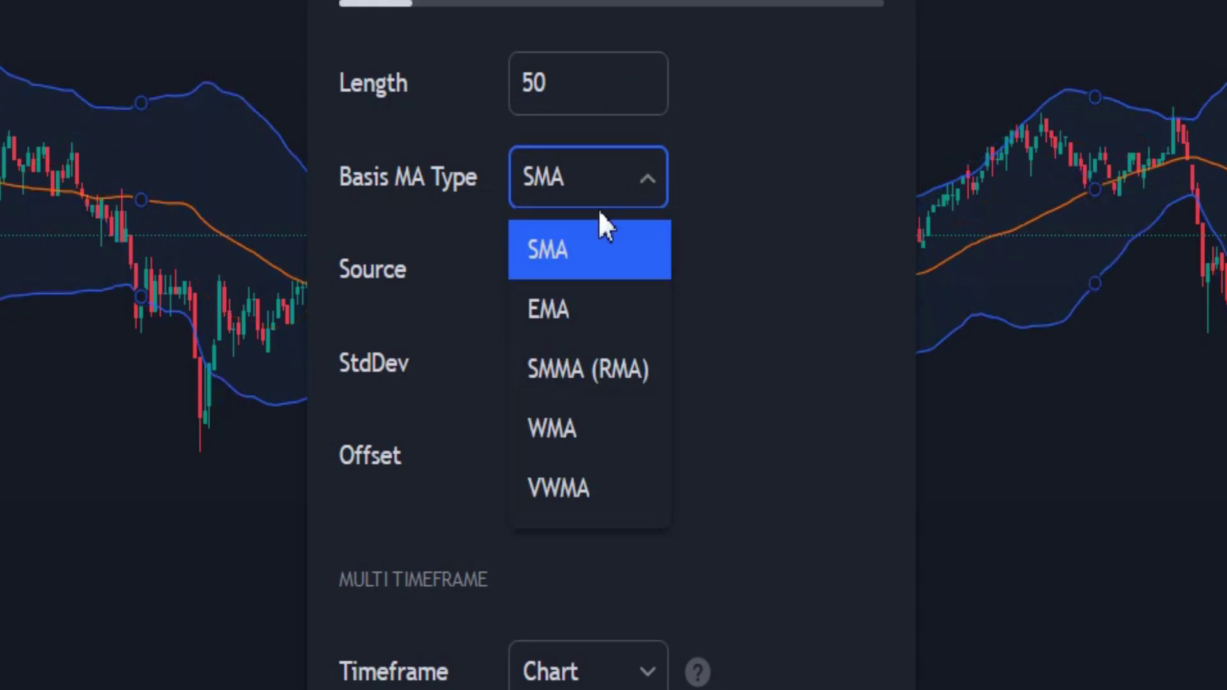
{"action": "left_click", "coordinate": [593, 368]}
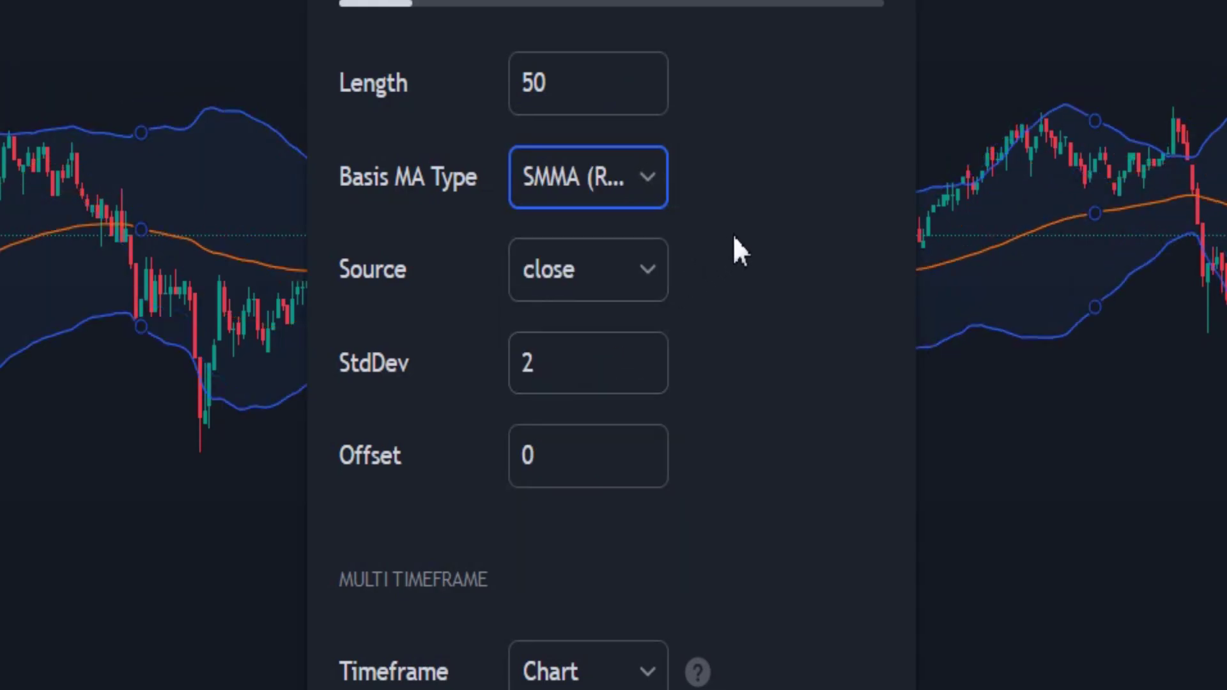
{"action": "left_click", "coordinate": [590, 272]}
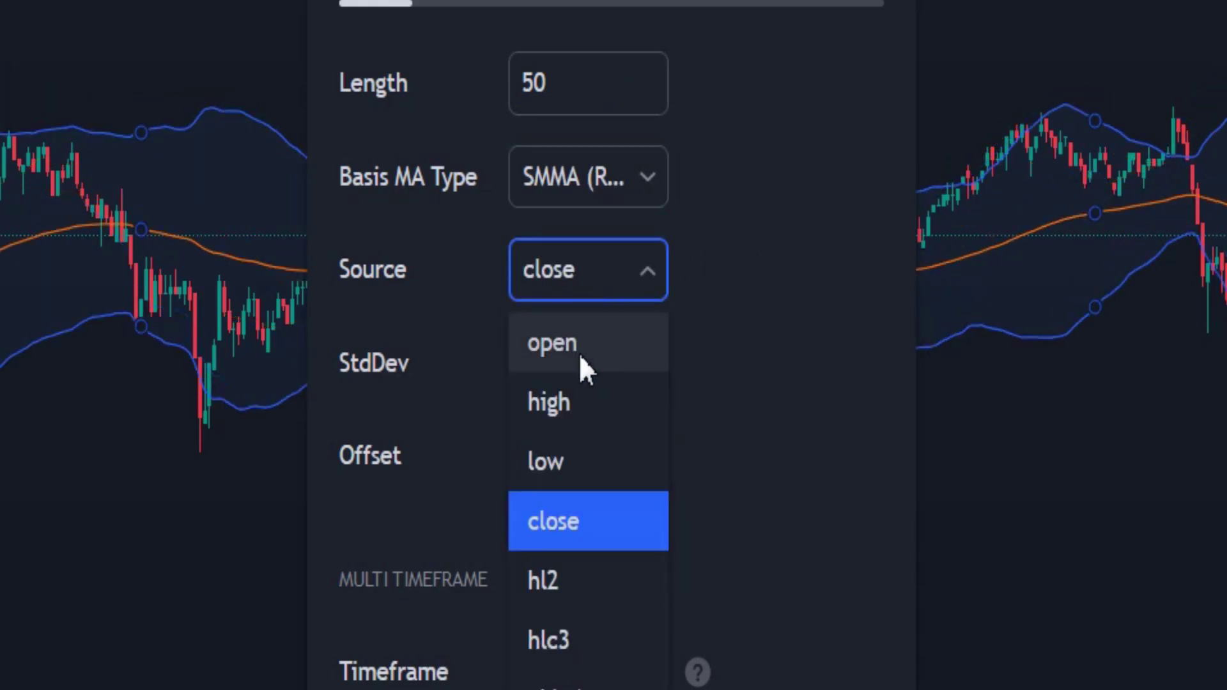
{"action": "left_click", "coordinate": [577, 642]}
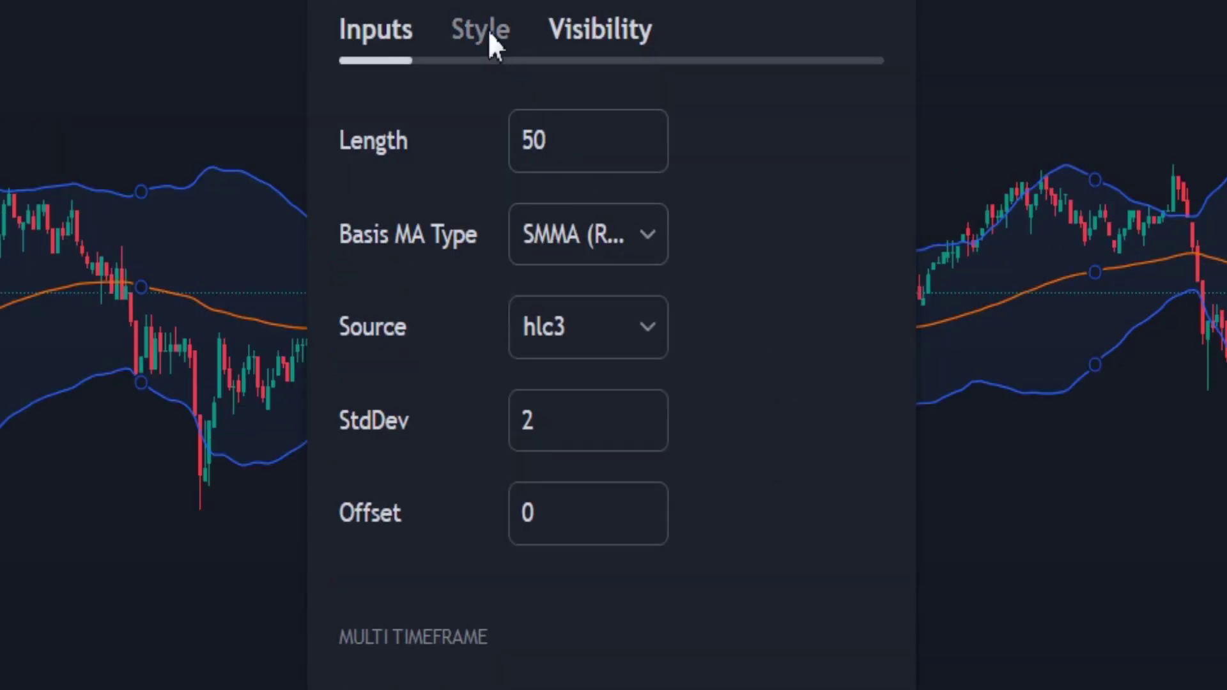
Hide the basis line, make the upper and lower bands thicker, and apply.
{"action": "left_click", "coordinate": [488, 29]}
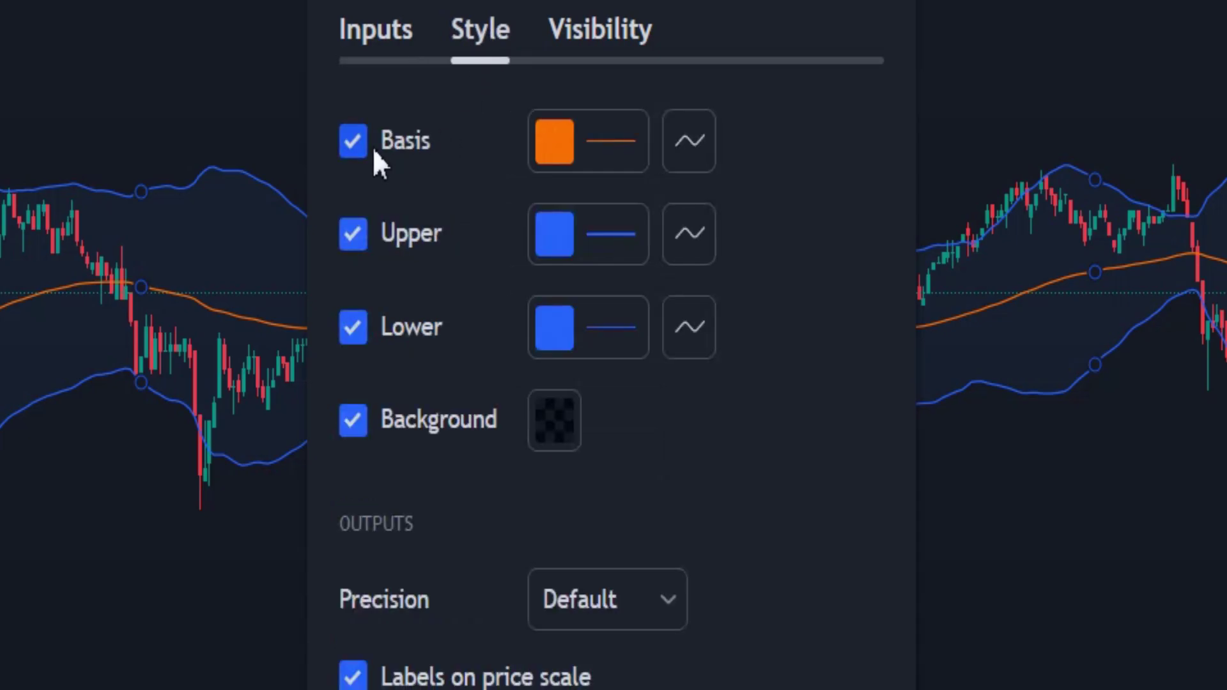
{"action": "left_click", "coordinate": [355, 144]}
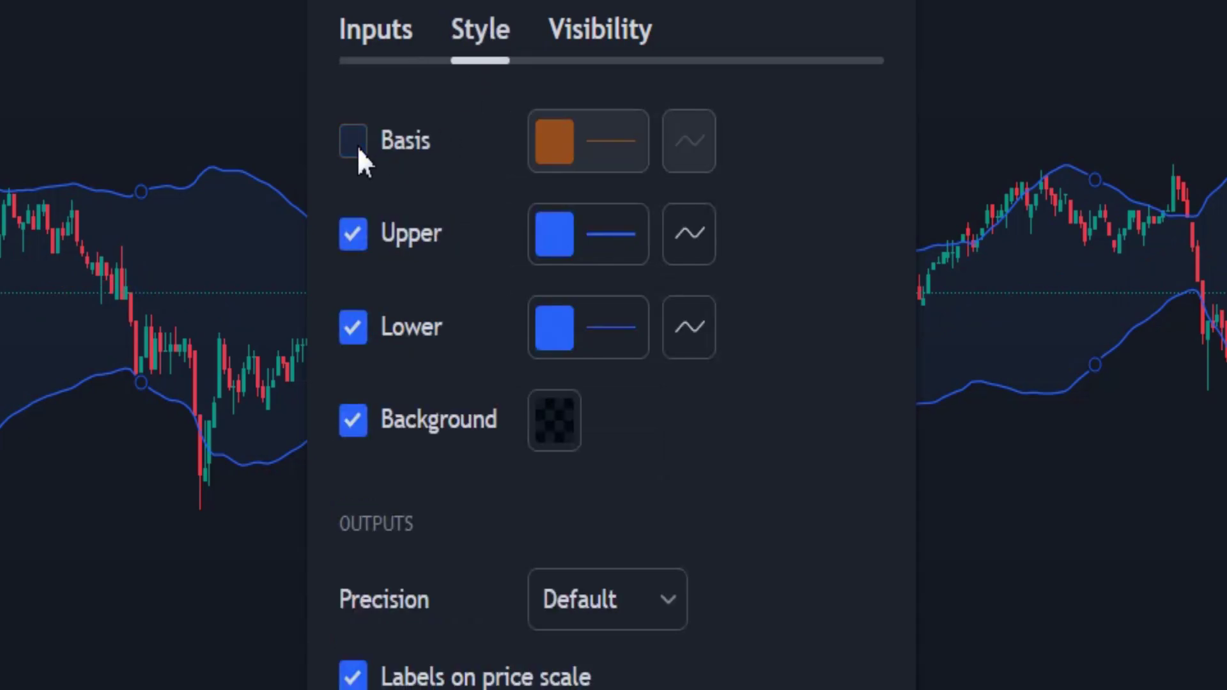
{"action": "left_click", "coordinate": [584, 235]}
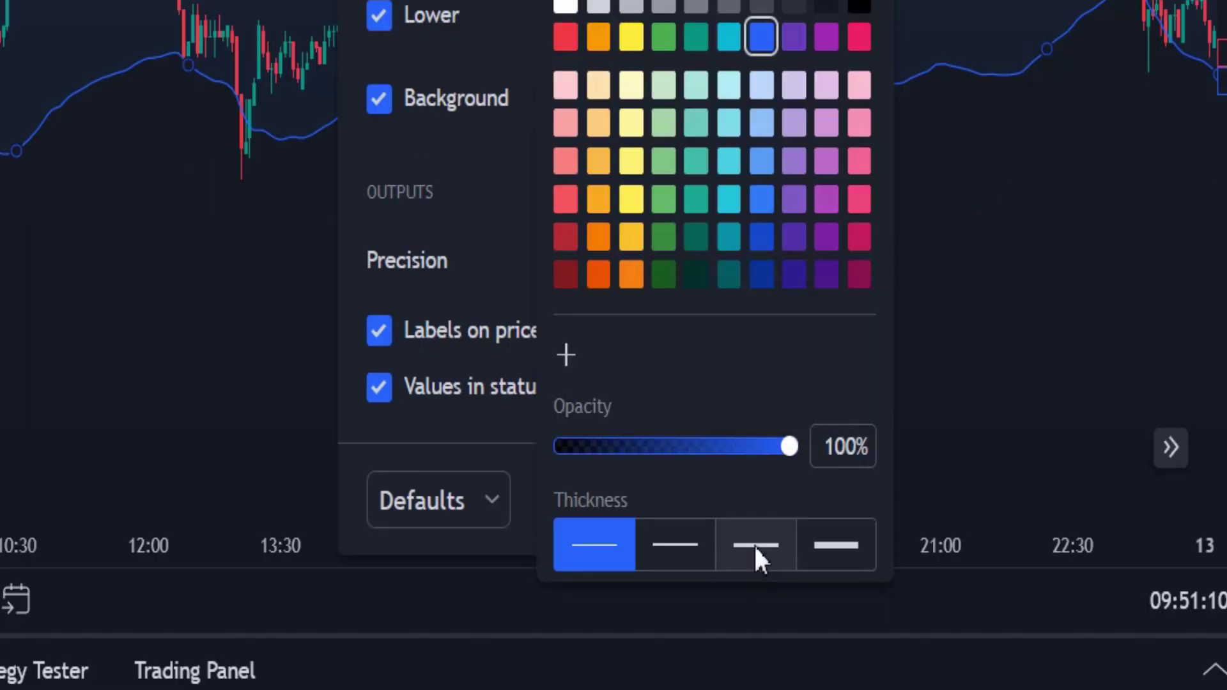
{"action": "left_click", "coordinate": [756, 550]}
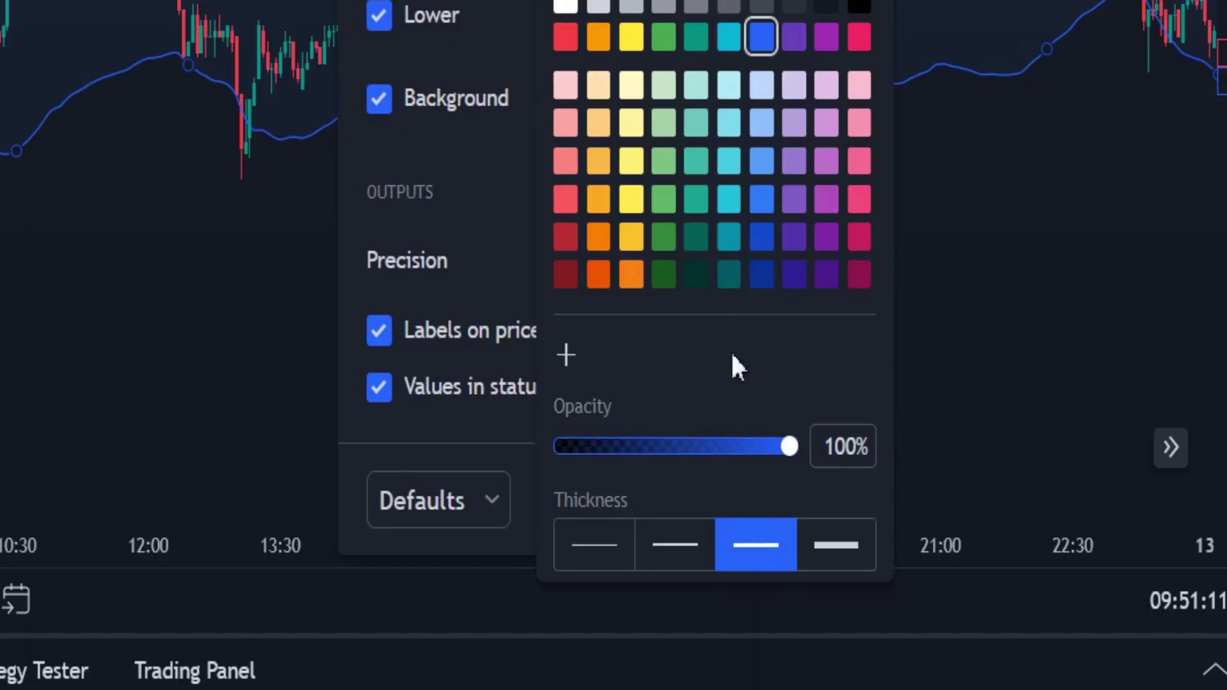
{"action": "key", "text": "Escape"}
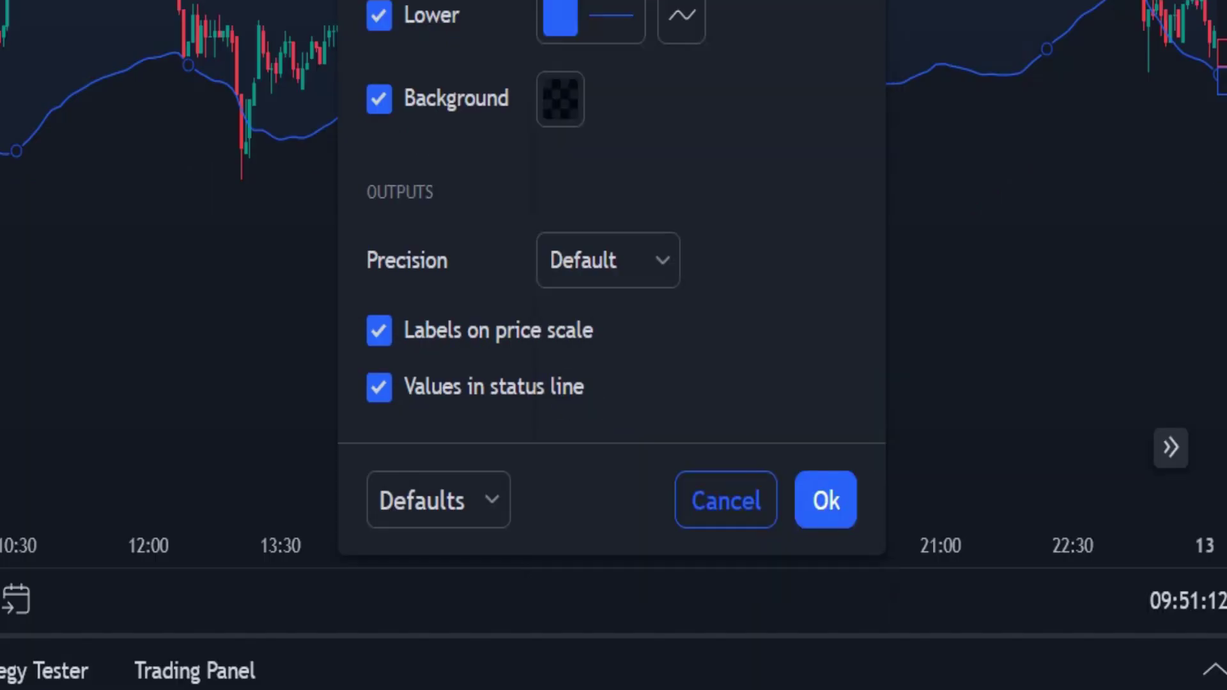
{"action": "left_click", "coordinate": [604, 21]}
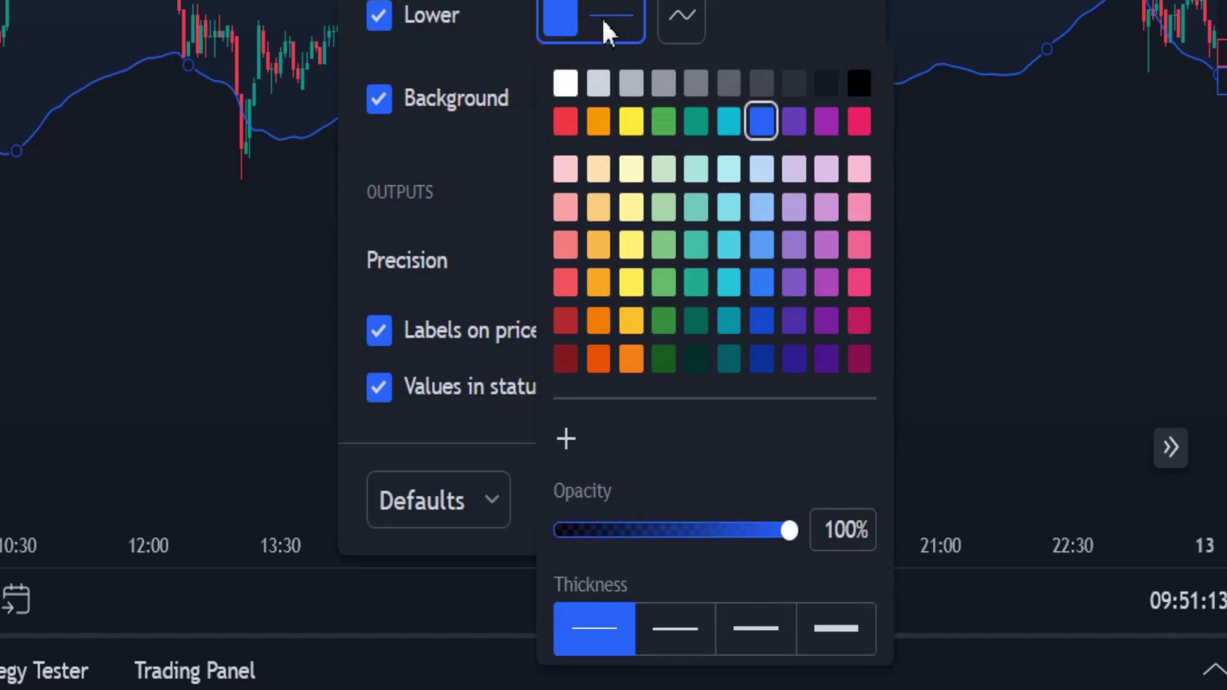
{"action": "left_click", "coordinate": [764, 627]}
{"action": "key", "text": "Escape"}
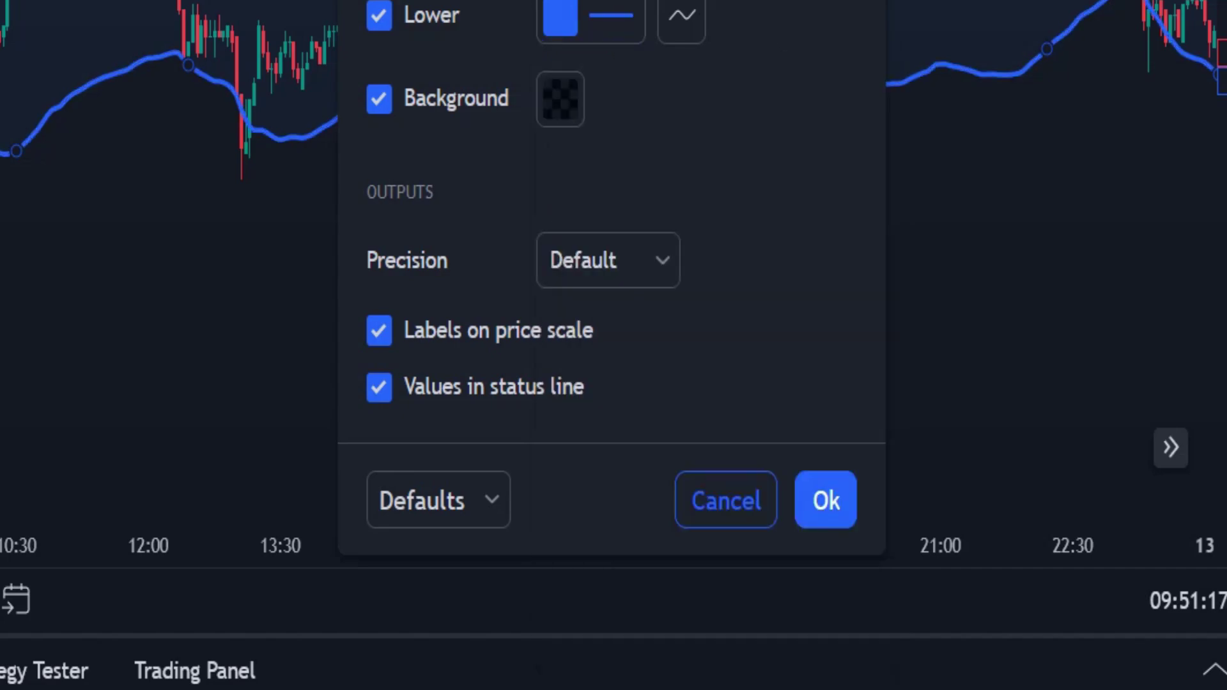
{"action": "left_click", "coordinate": [825, 502]}
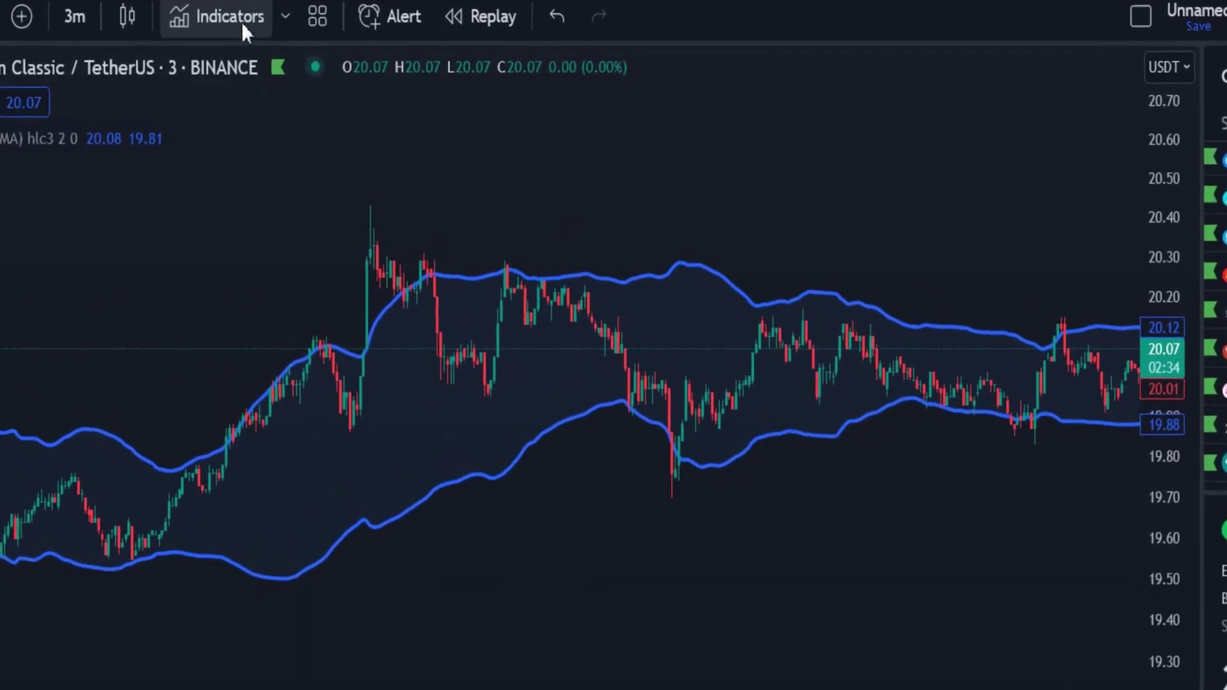
Search 'sma' and add two Moving Average Simple indicators to the chart.
{"action": "left_click", "coordinate": [242, 25]}
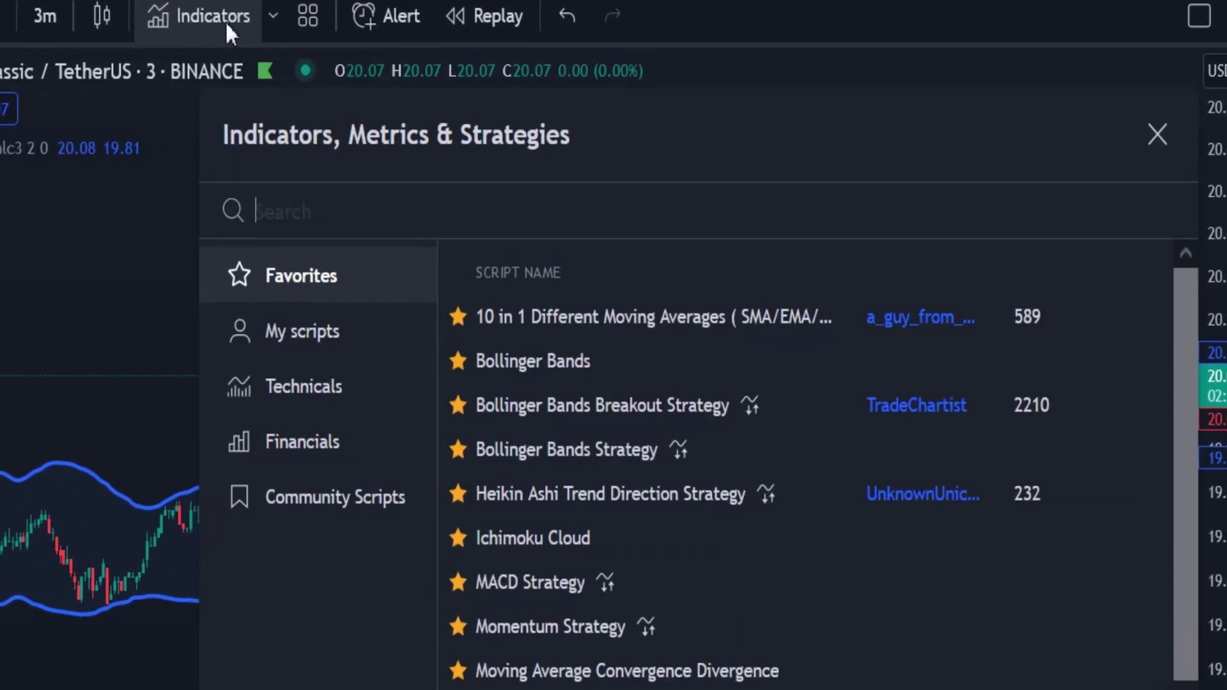
{"action": "type", "text": "sma"}
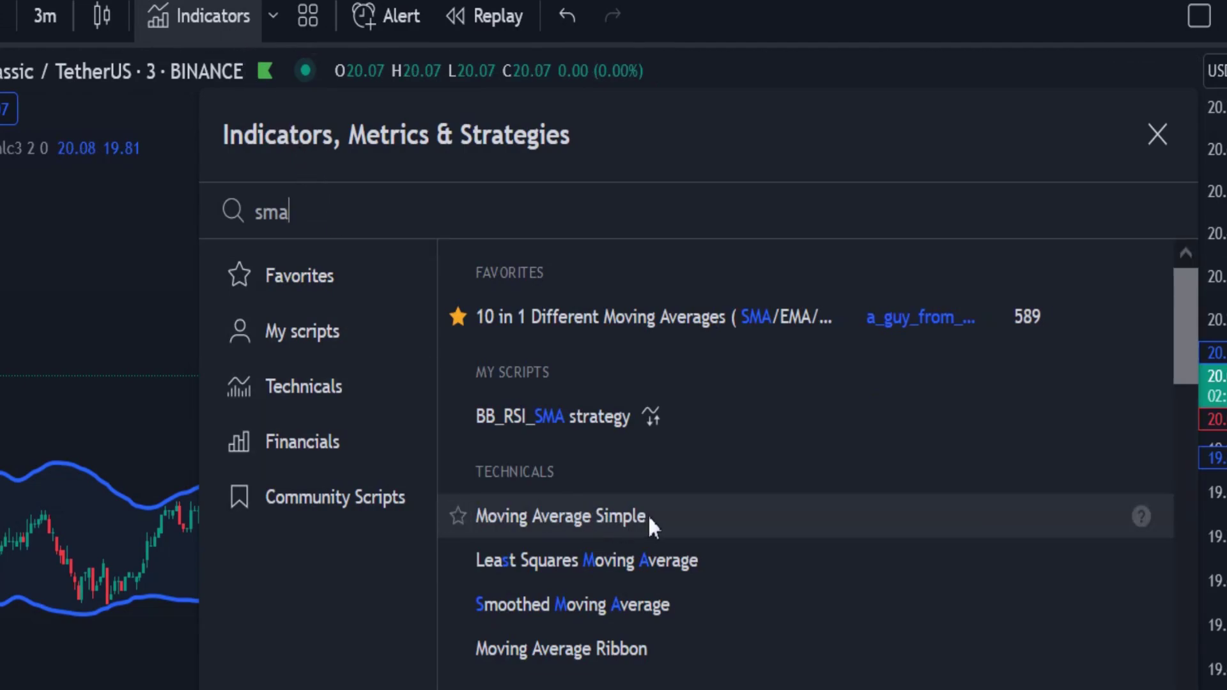
{"action": "left_click", "coordinate": [665, 514]}
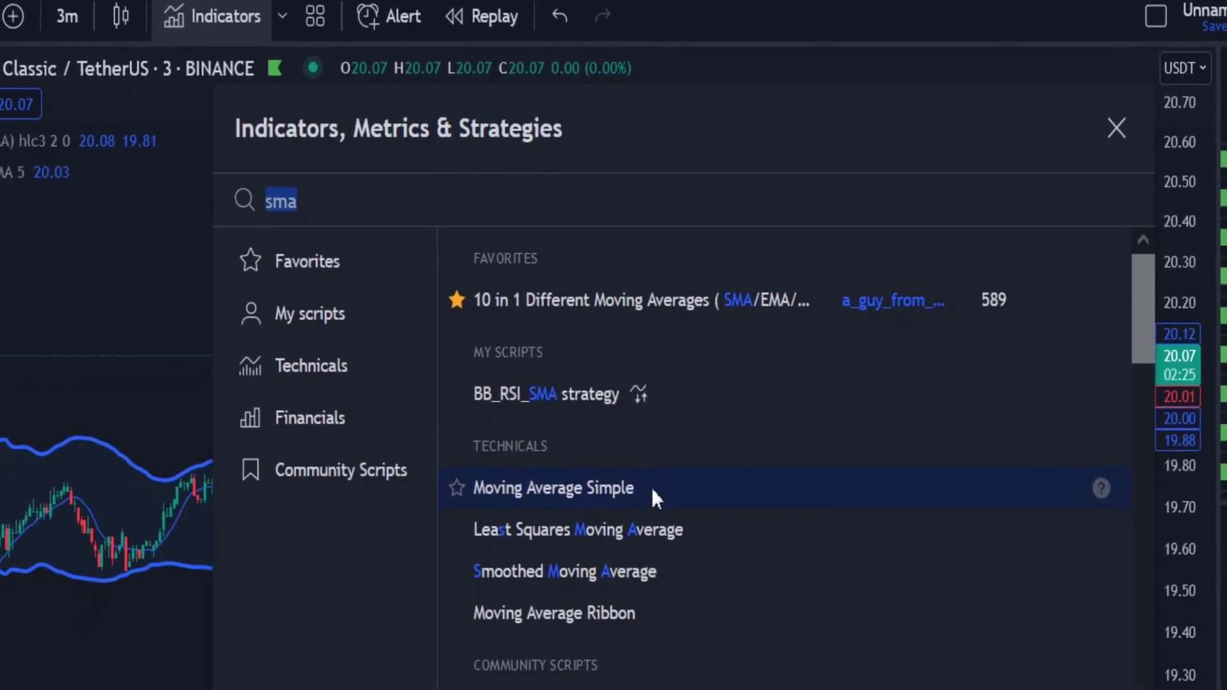
{"action": "left_click", "coordinate": [650, 488]}
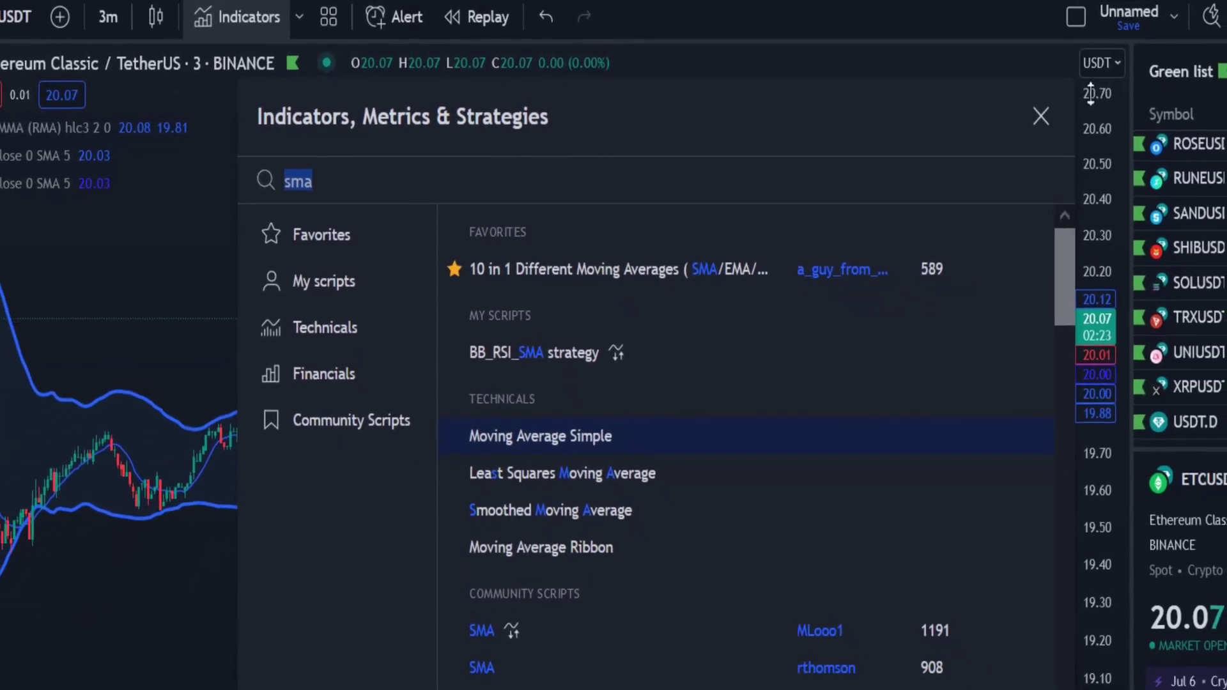
{"action": "left_click", "coordinate": [1015, 115]}
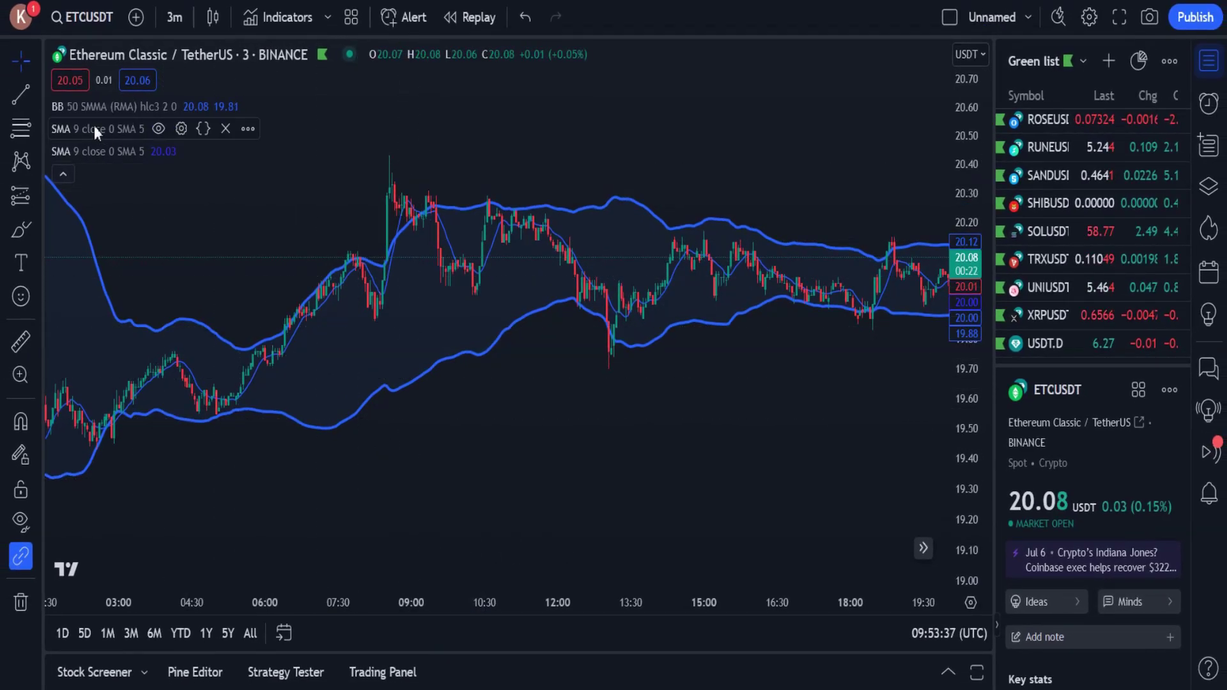
Set the first SMA to length 12 on the 1 hour timeframe.
{"action": "left_click", "coordinate": [181, 128]}
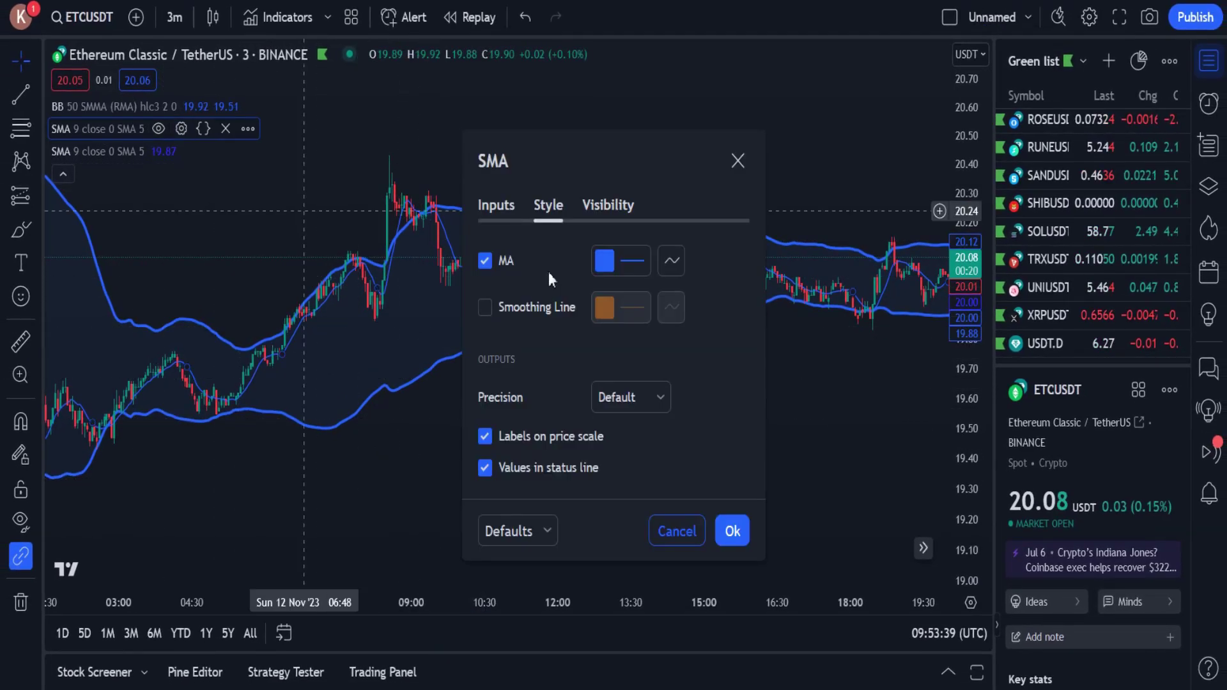
{"action": "left_click", "coordinate": [501, 206]}
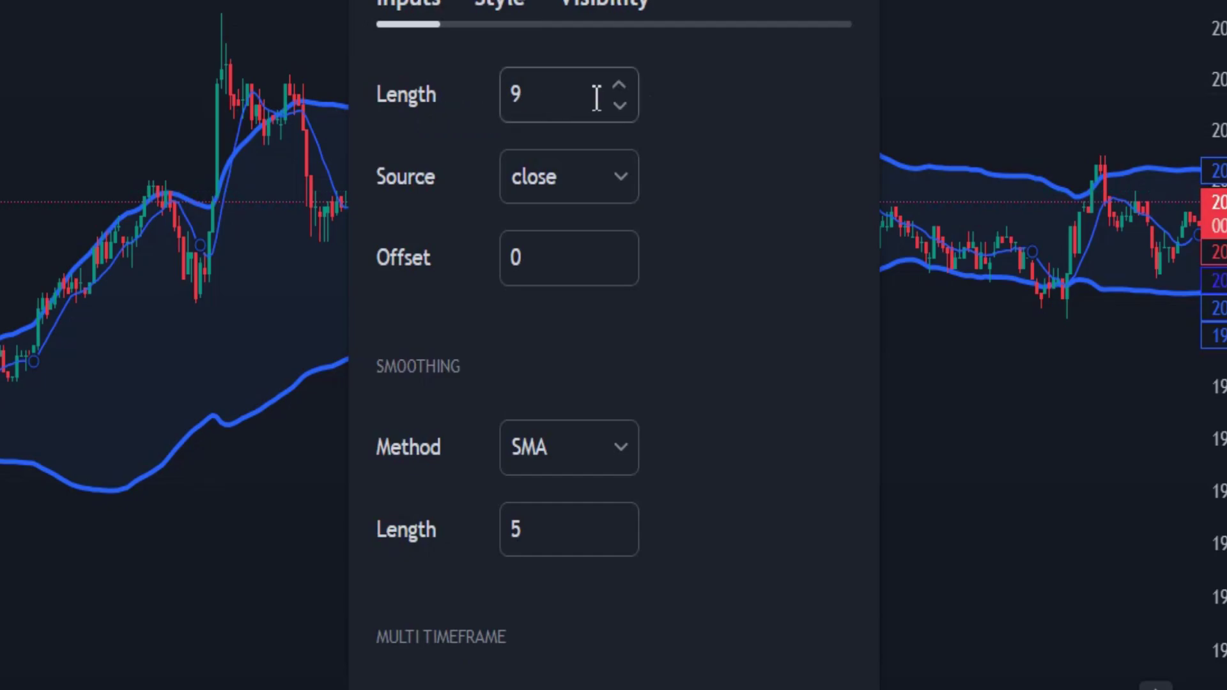
{"action": "left_click", "coordinate": [618, 86]}
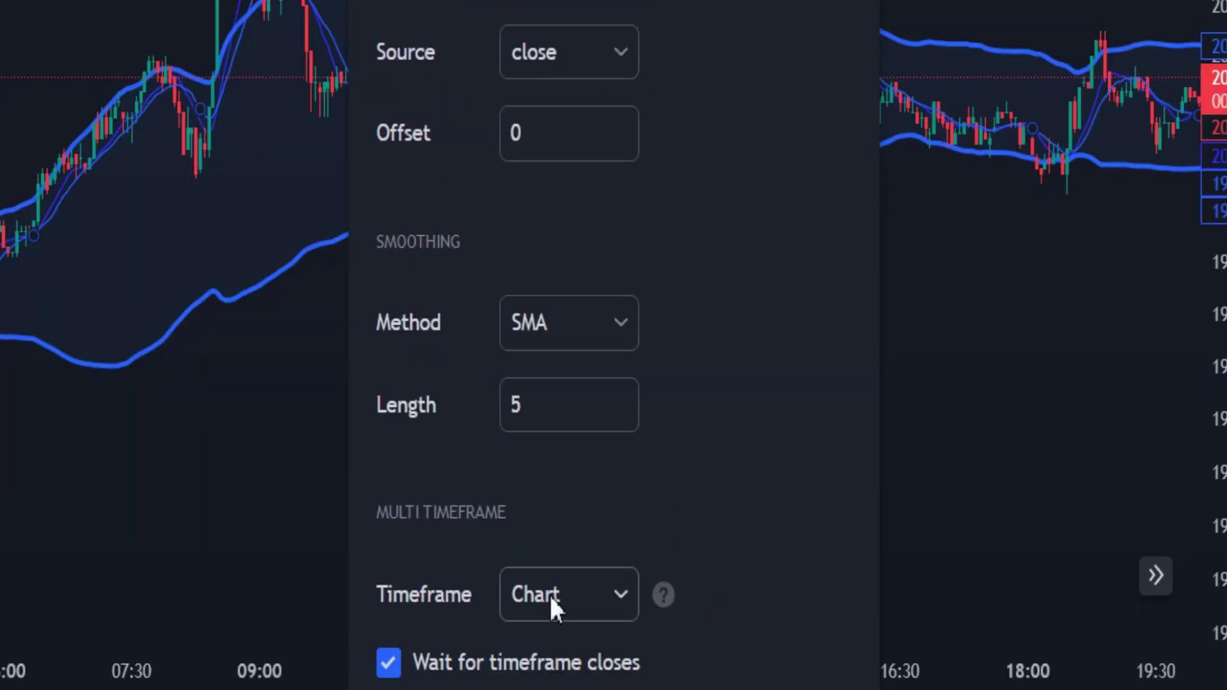
{"action": "left_click", "coordinate": [551, 599]}
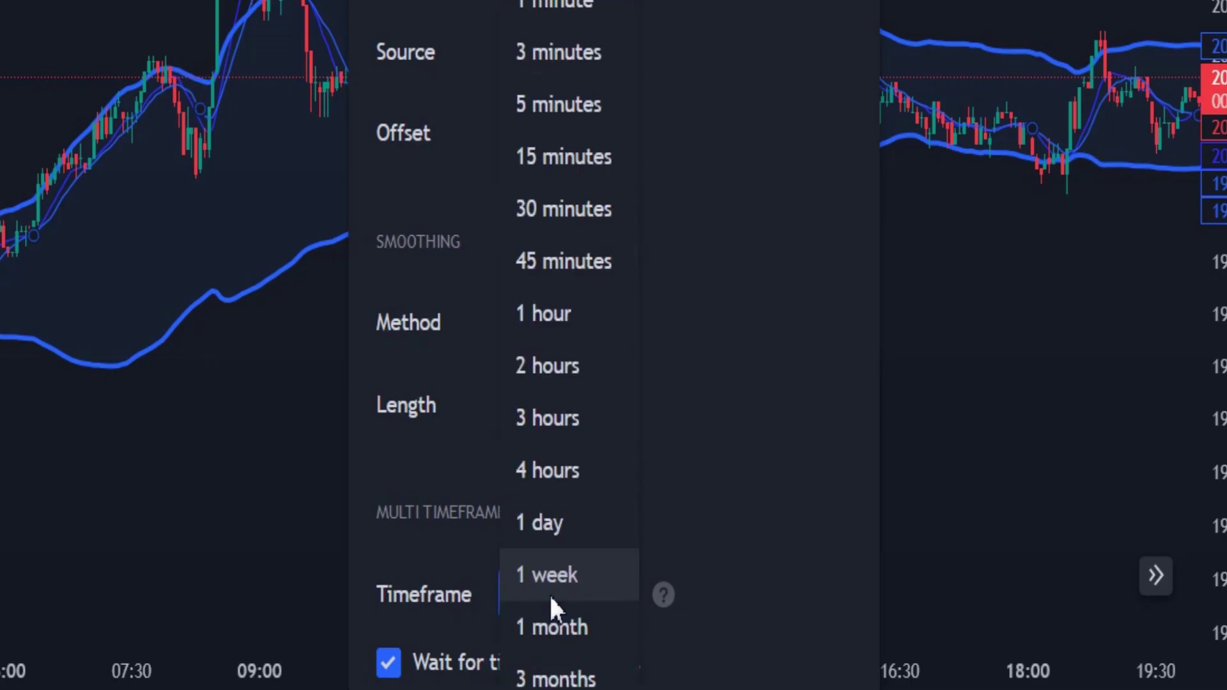
{"action": "left_click", "coordinate": [551, 321]}
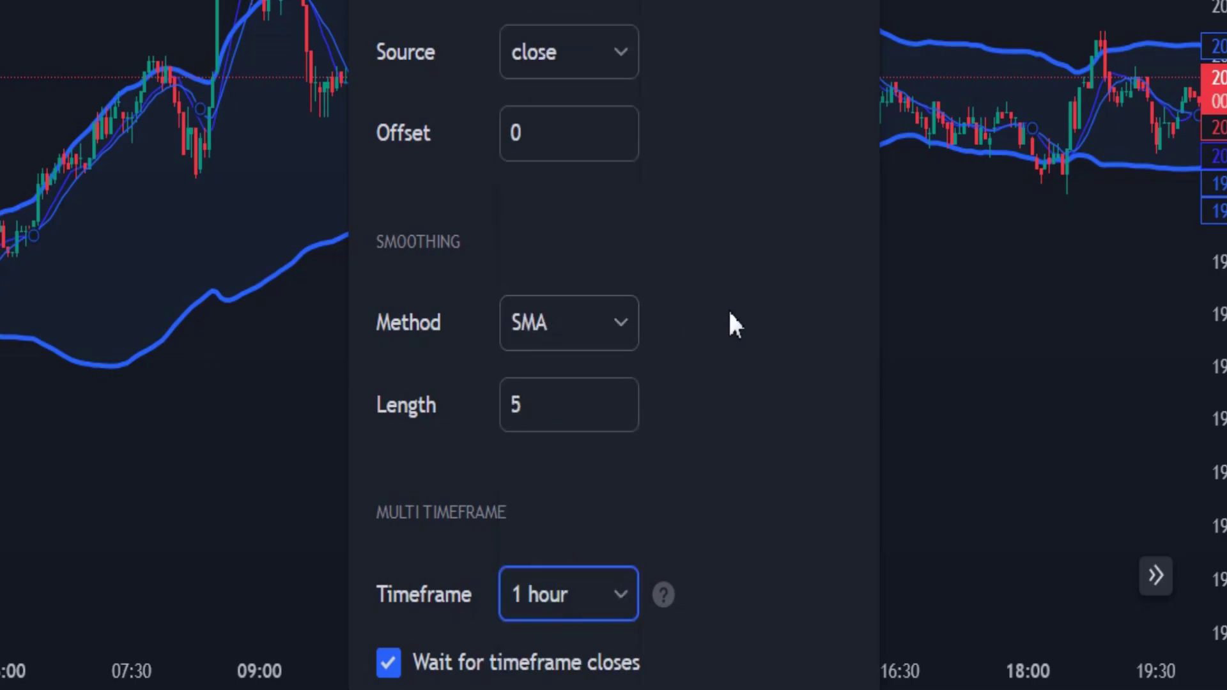
{"action": "left_click", "coordinate": [758, 689]}
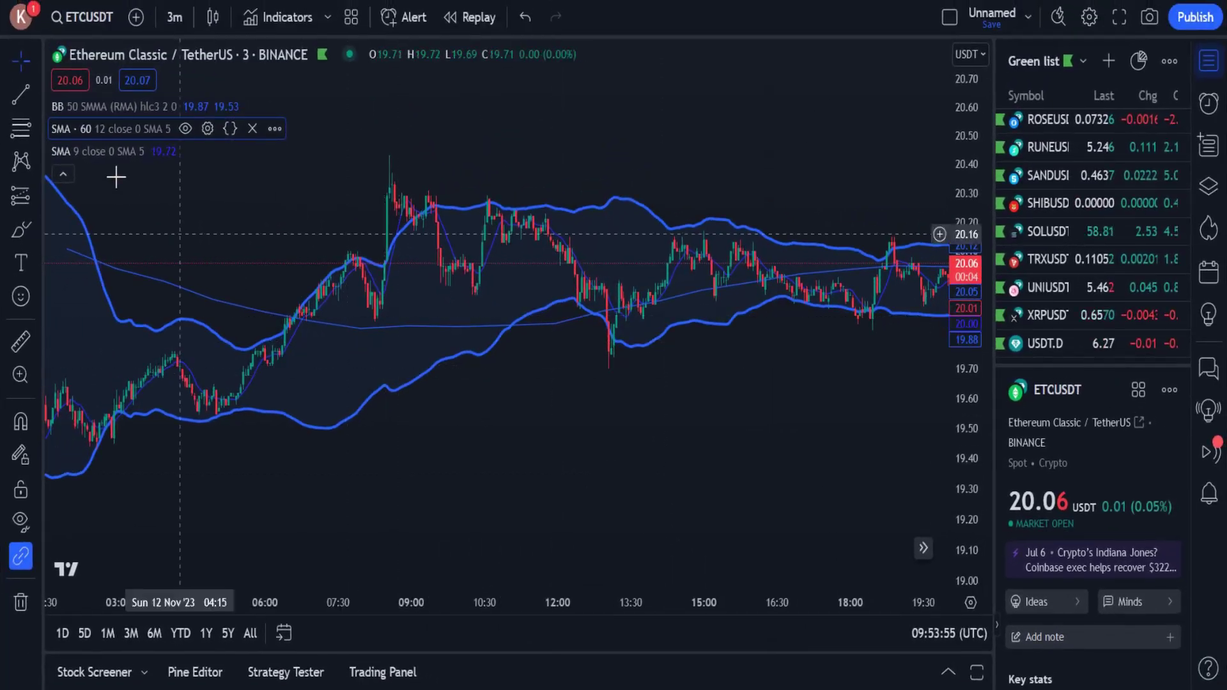
Set the second SMA to length 200 on the 1 hour timeframe.
{"action": "left_click", "coordinate": [183, 151]}
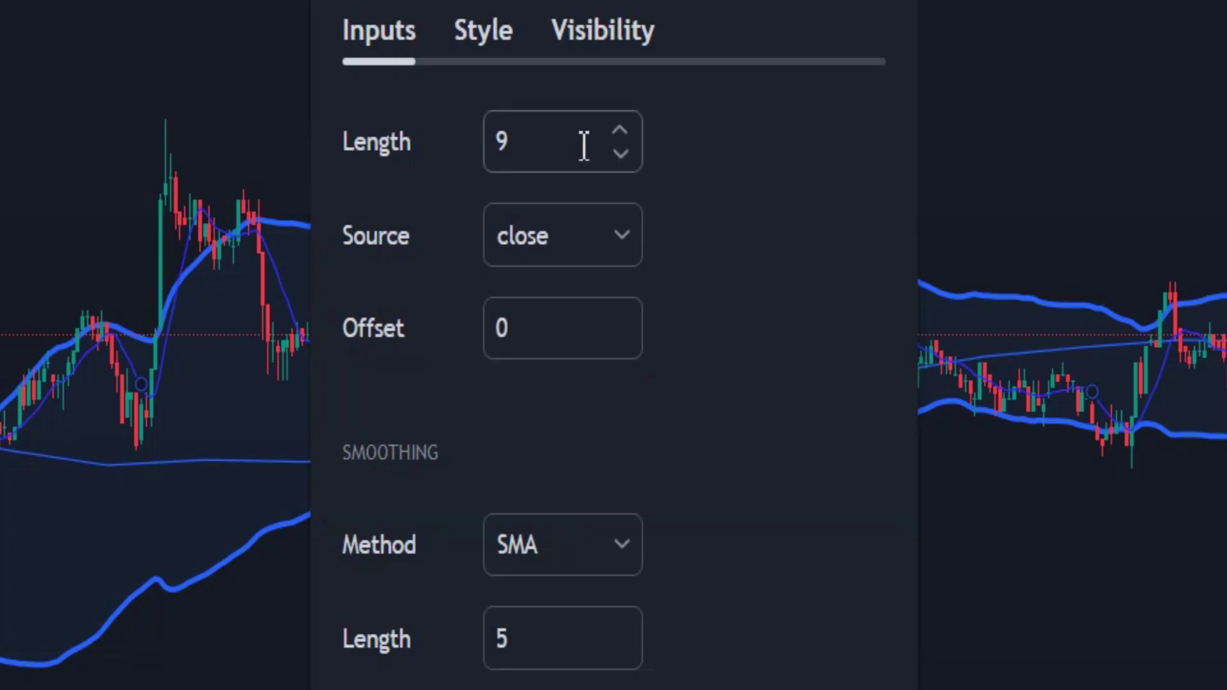
{"action": "left_click", "coordinate": [583, 146]}
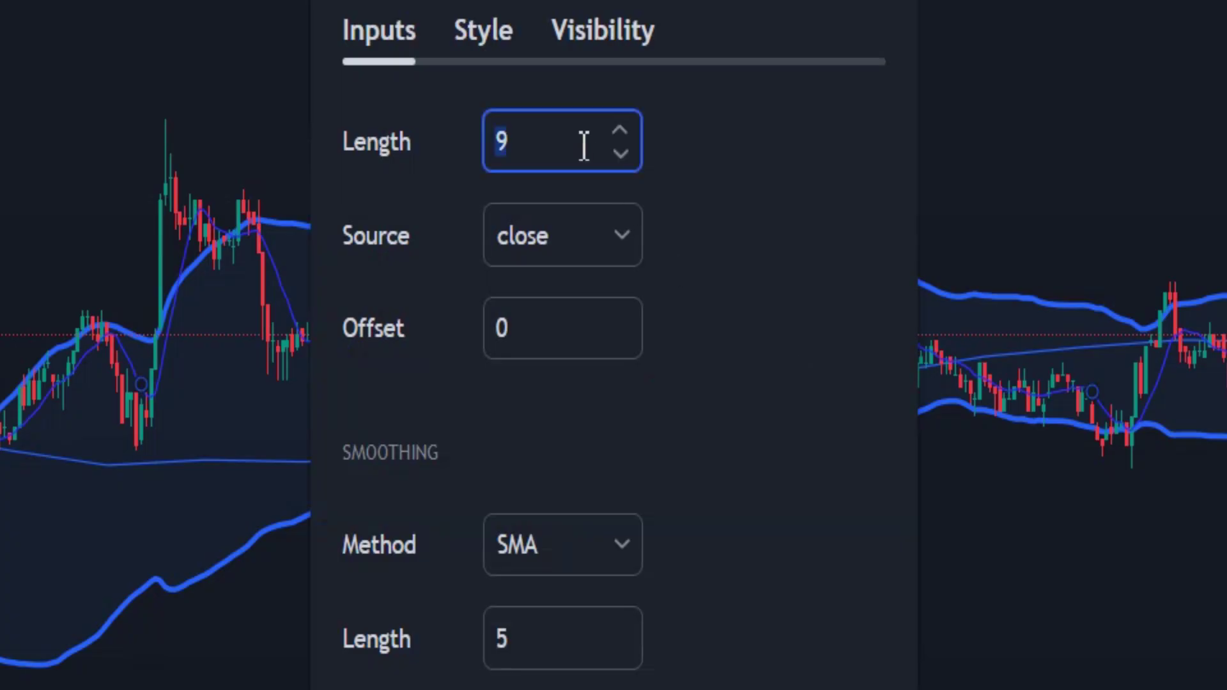
{"action": "type", "text": "200"}
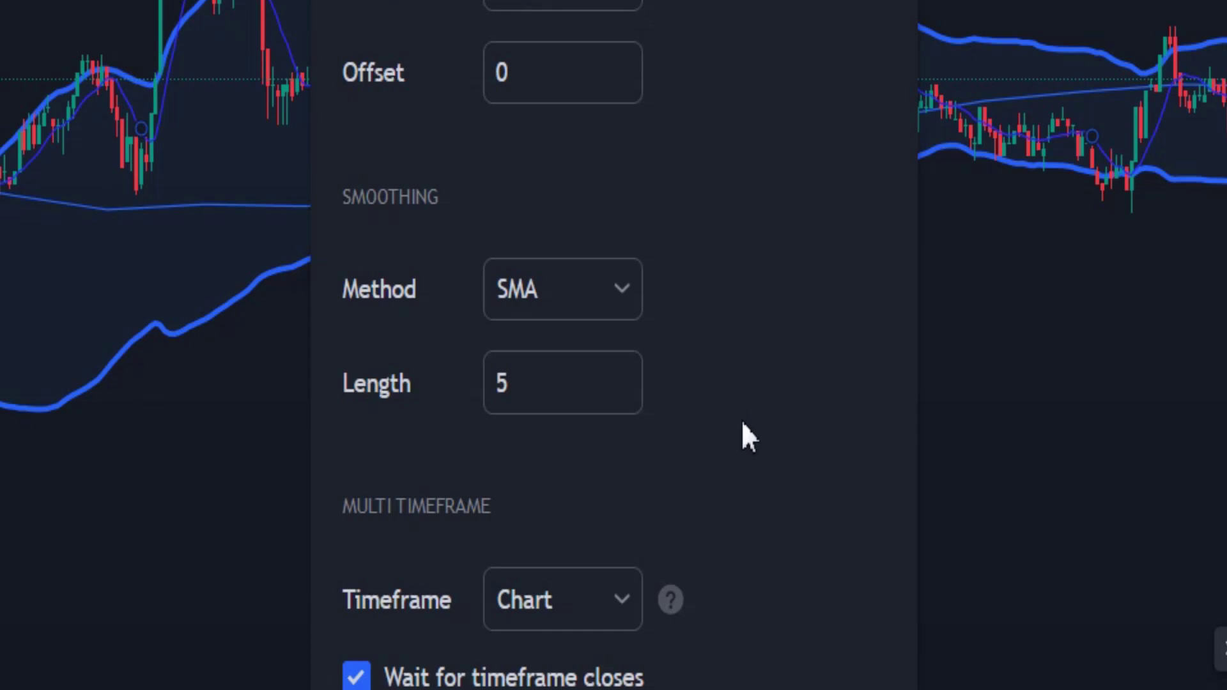
{"action": "left_click", "coordinate": [589, 609]}
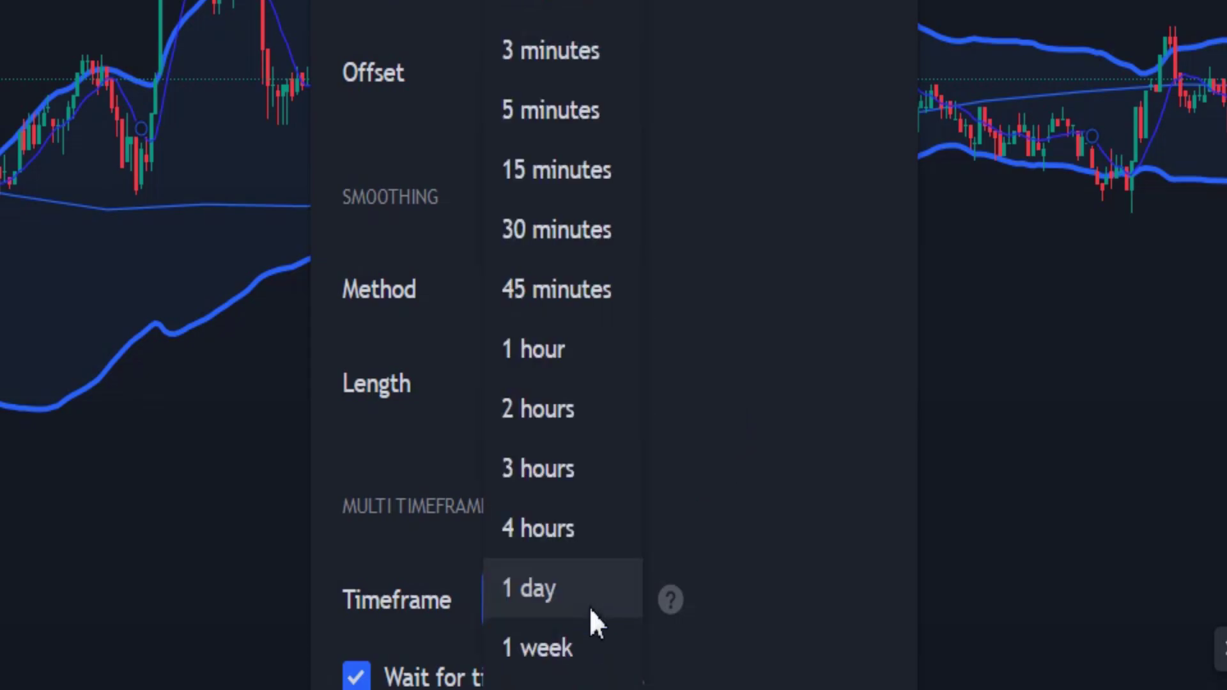
{"action": "left_click", "coordinate": [546, 352]}
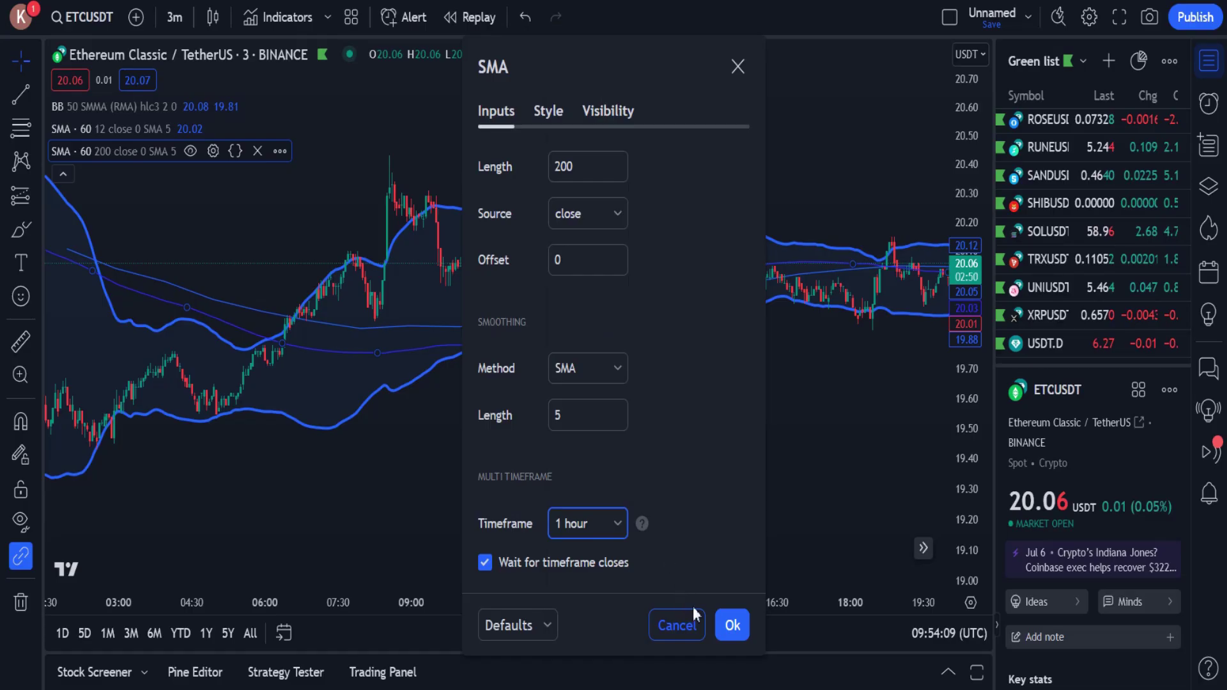
{"action": "left_click", "coordinate": [731, 626]}
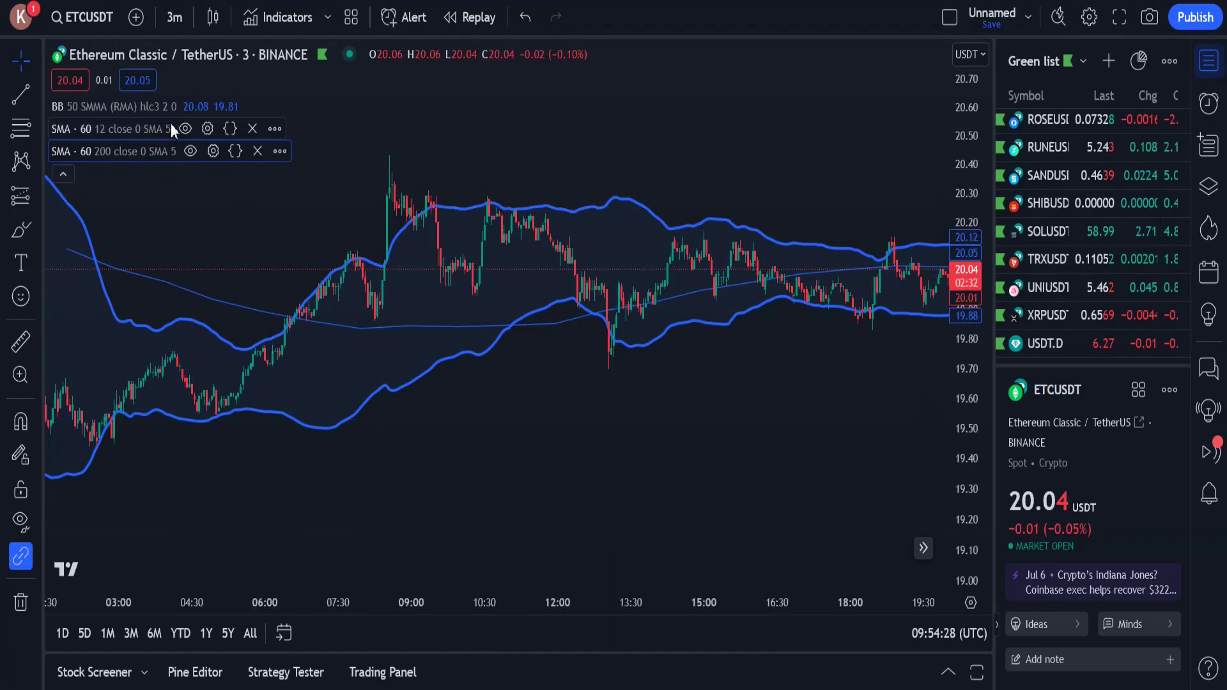
Colour the 12-length SMA line white.
{"action": "left_click", "coordinate": [207, 129]}
{"action": "left_click", "coordinate": [540, 113]}
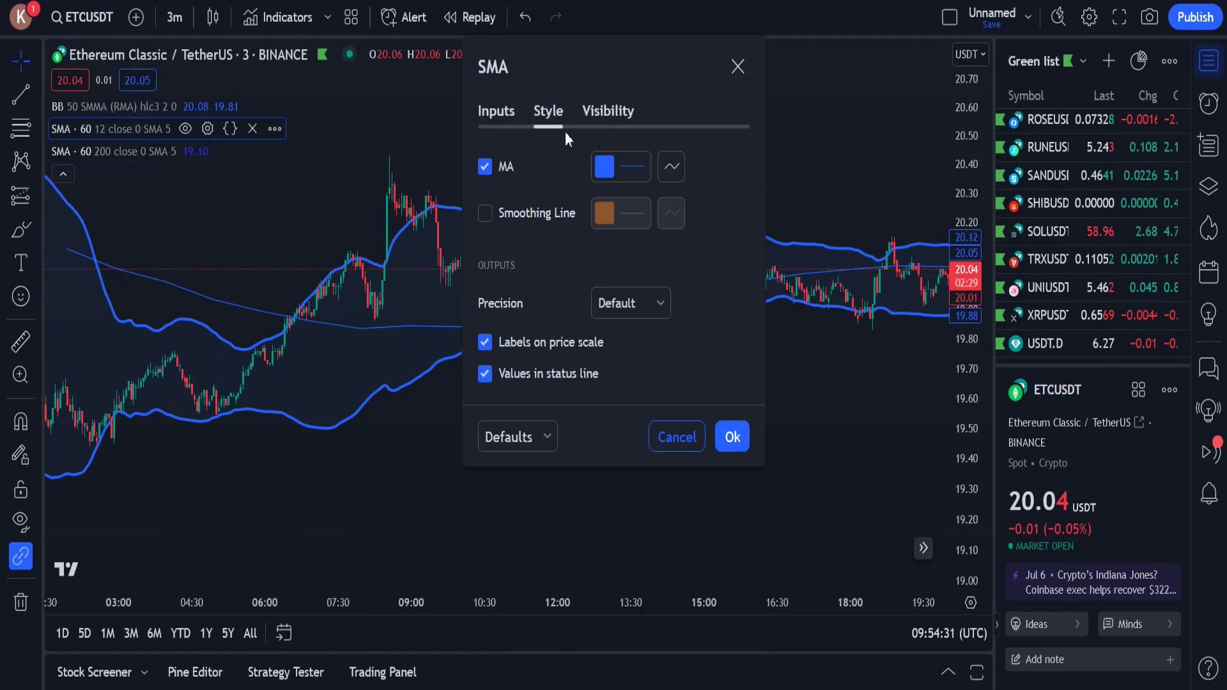
{"action": "left_click", "coordinate": [618, 168]}
{"action": "left_click", "coordinate": [607, 204]}
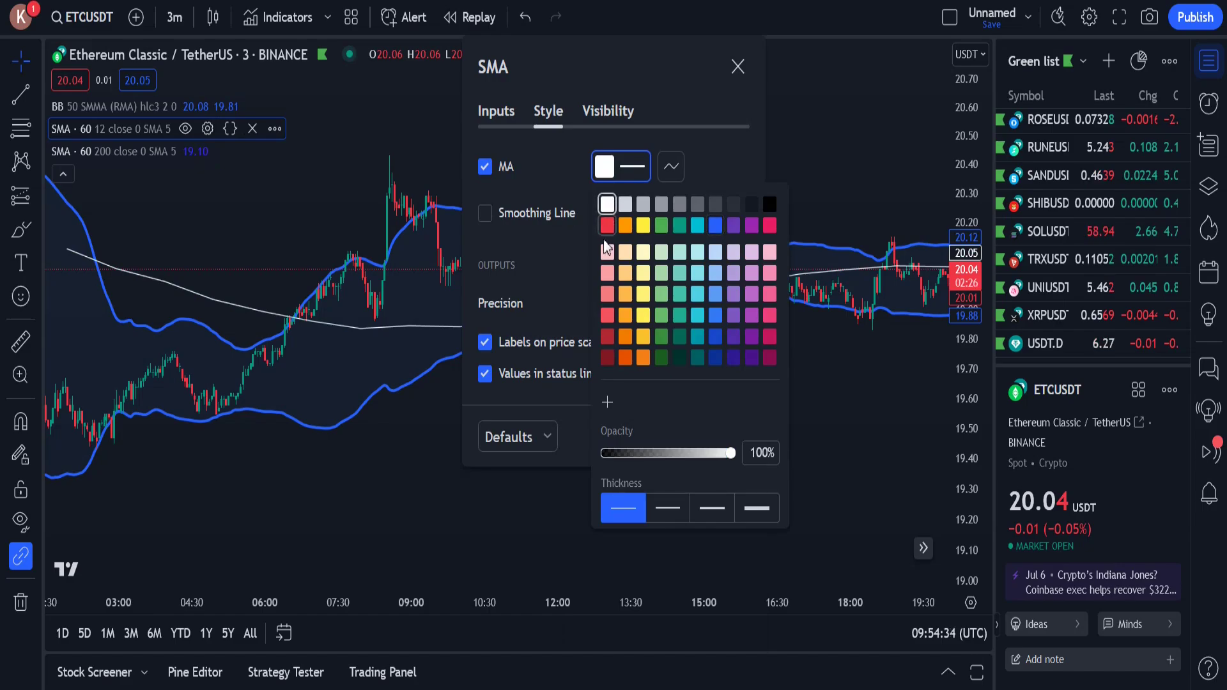
{"action": "left_click", "coordinate": [552, 282]}
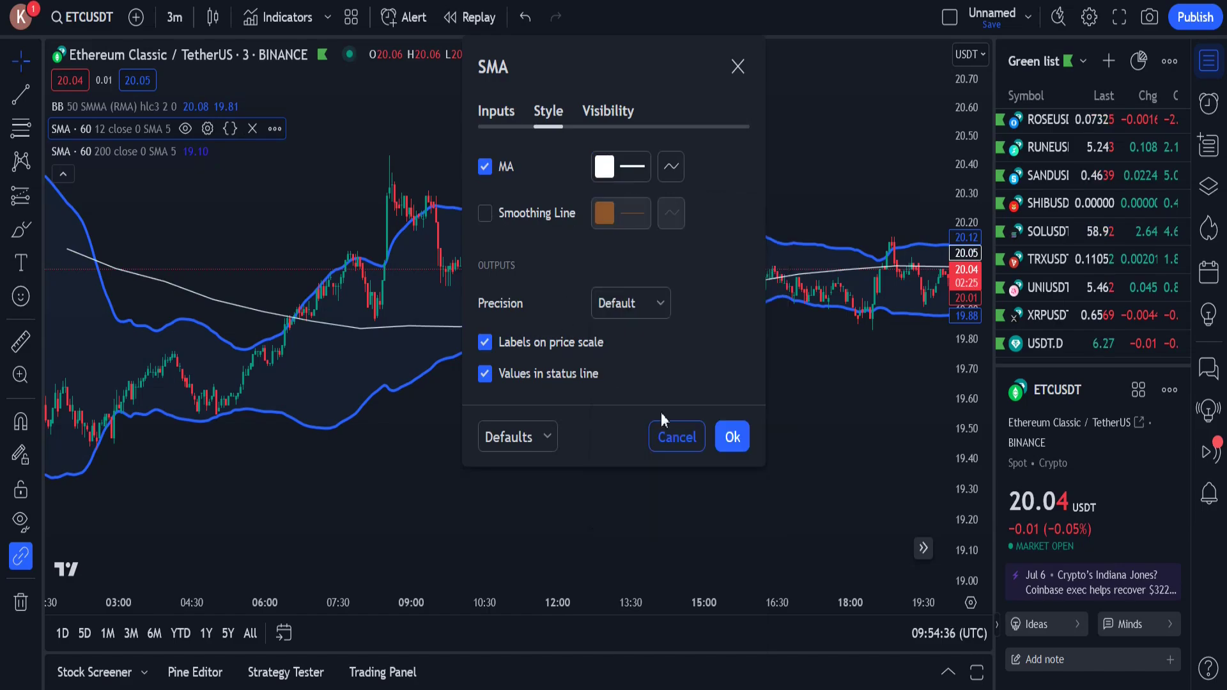
{"action": "left_click", "coordinate": [733, 437]}
Colour the 200-length SMA line red.
{"action": "left_click", "coordinate": [212, 151]}
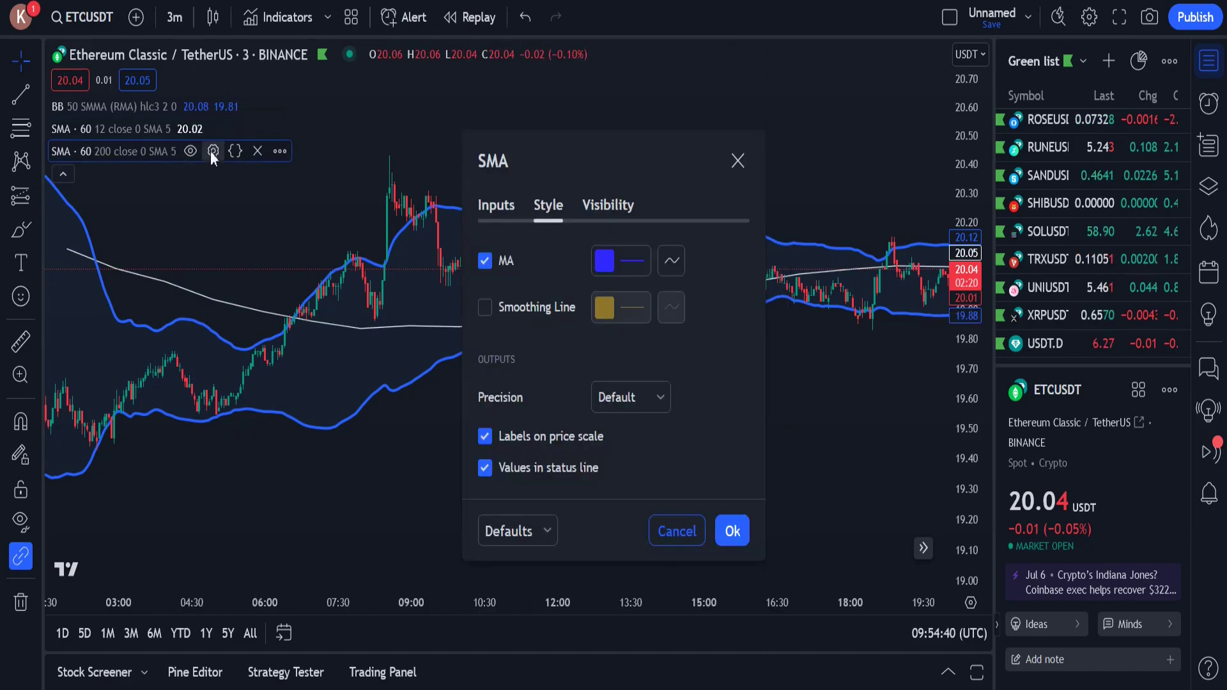
{"action": "left_click", "coordinate": [627, 271]}
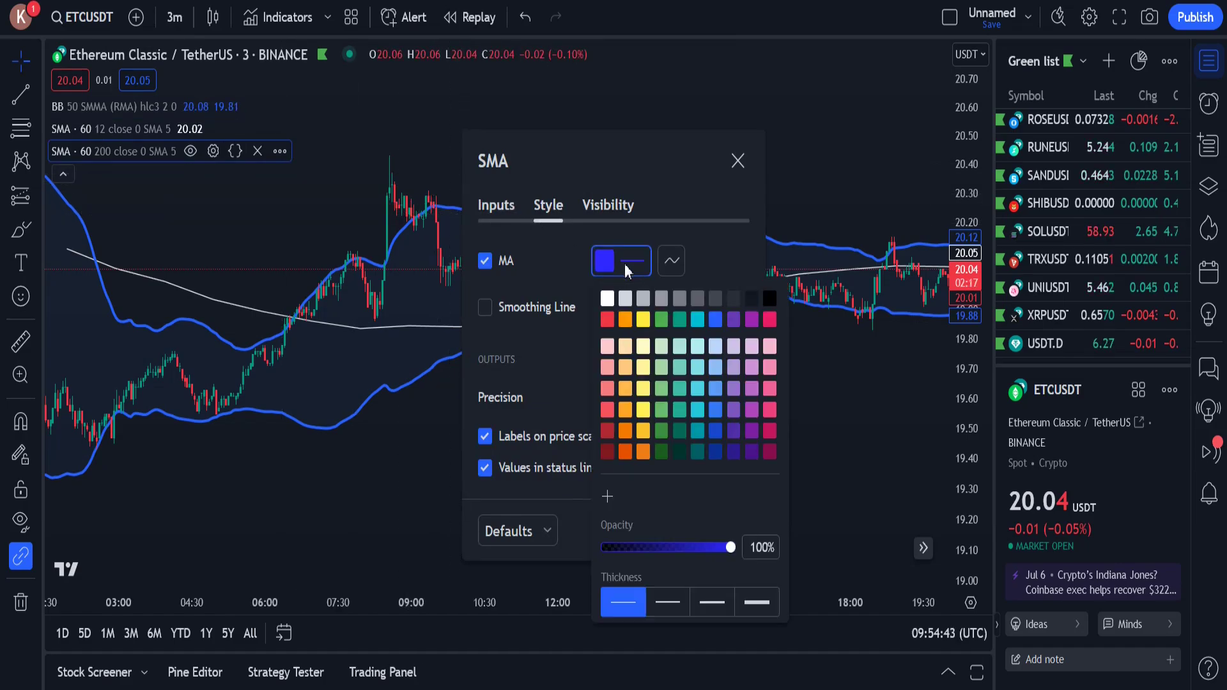
{"action": "left_click", "coordinate": [607, 319]}
{"action": "left_click", "coordinate": [585, 186]}
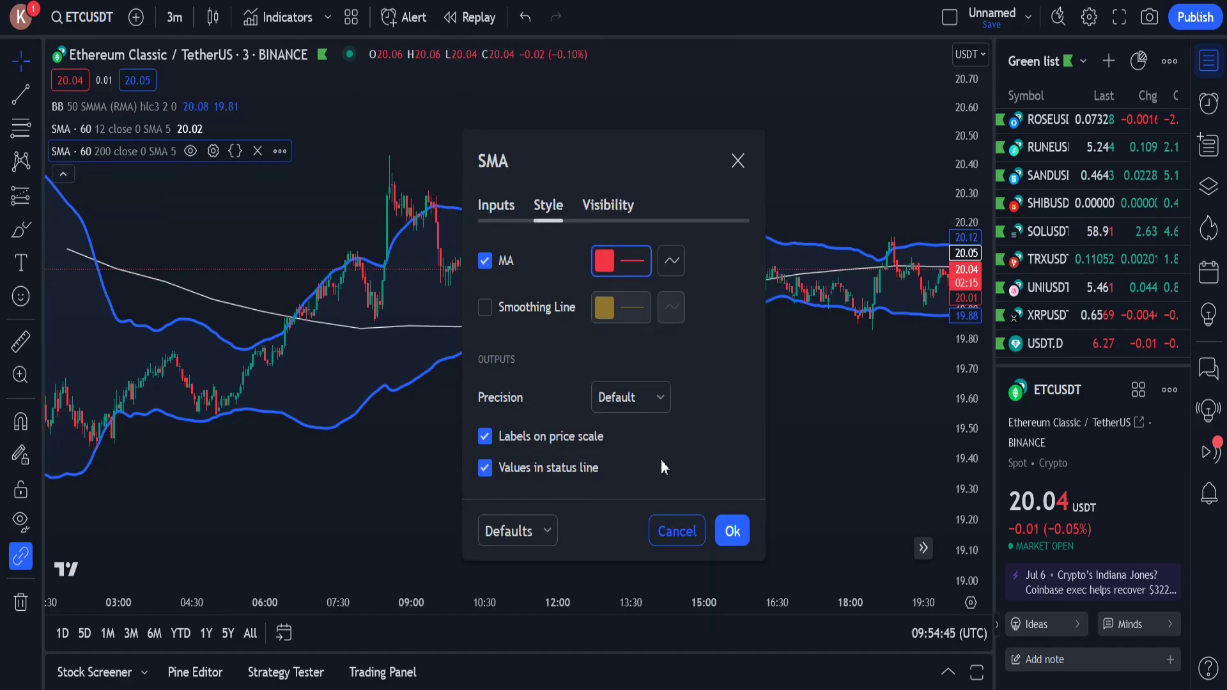
{"action": "left_click", "coordinate": [731, 529]}
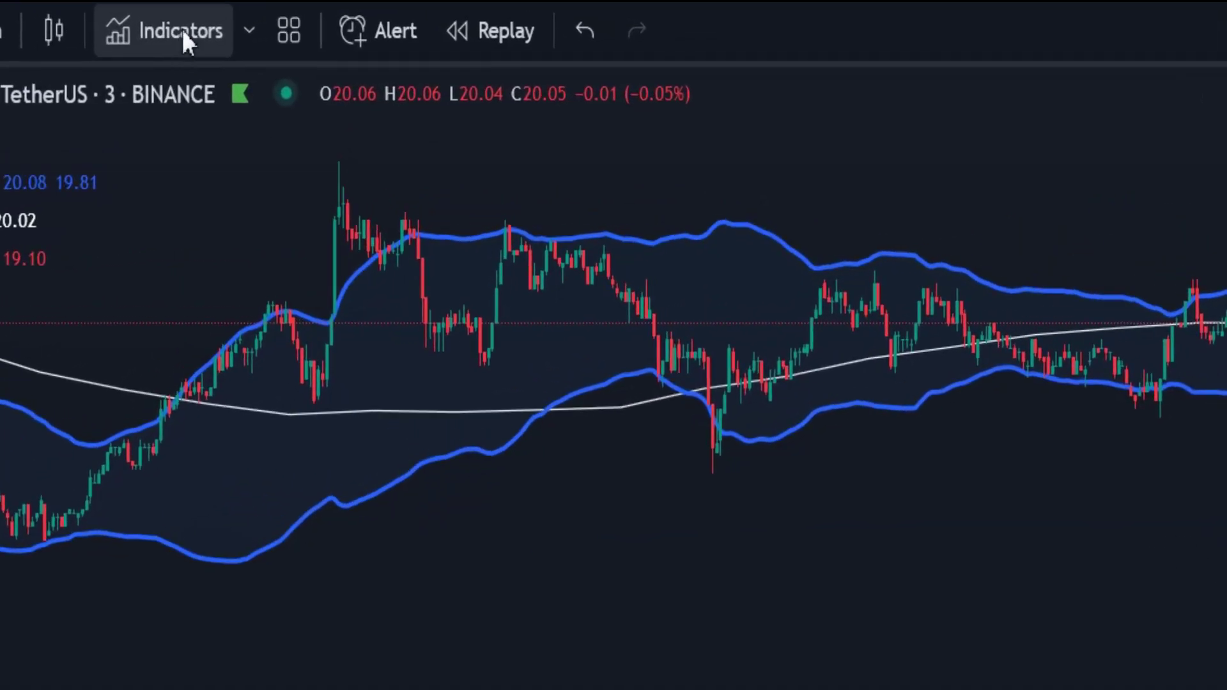
Add the Stochastic indicator from a 'sto' indicator search.
{"action": "left_click", "coordinate": [182, 33]}
{"action": "type", "text": "stoch"}
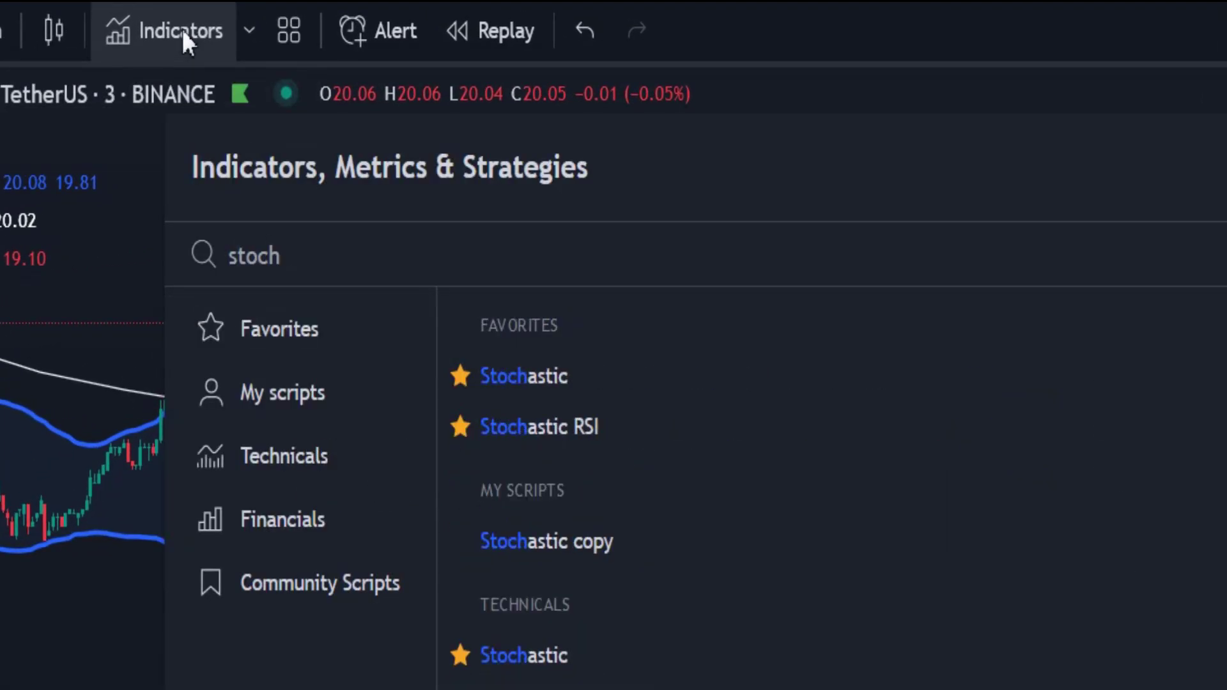
{"action": "left_click", "coordinate": [579, 376]}
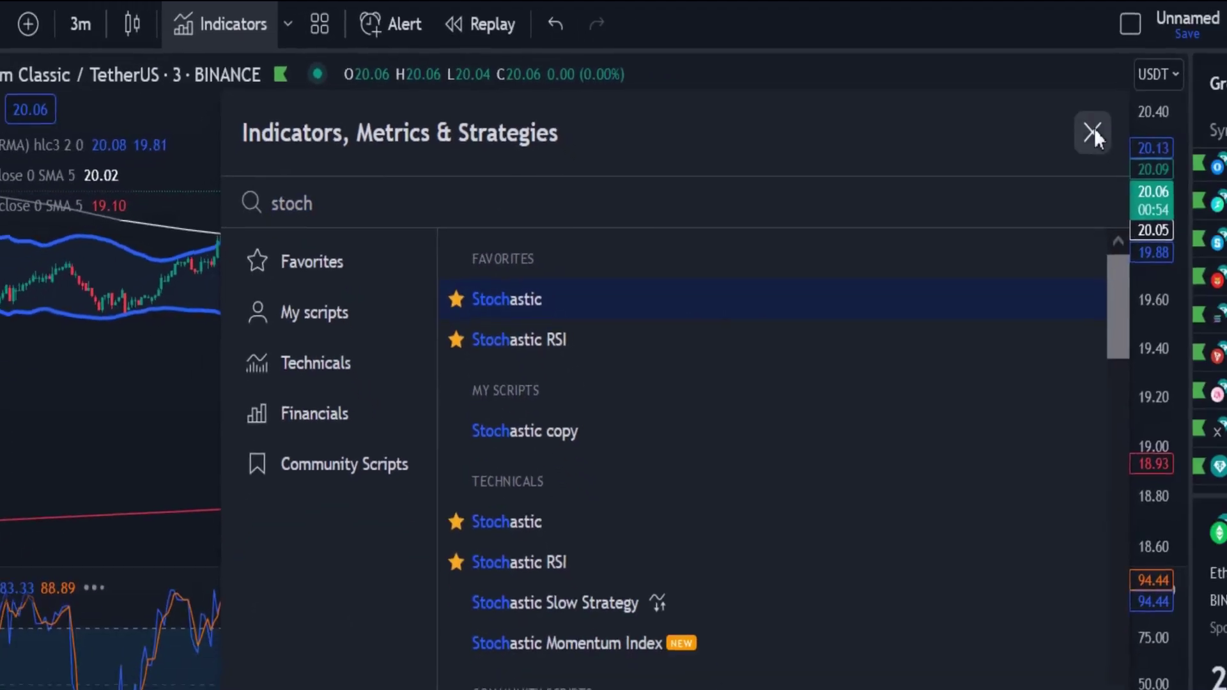
{"action": "left_click", "coordinate": [1092, 131]}
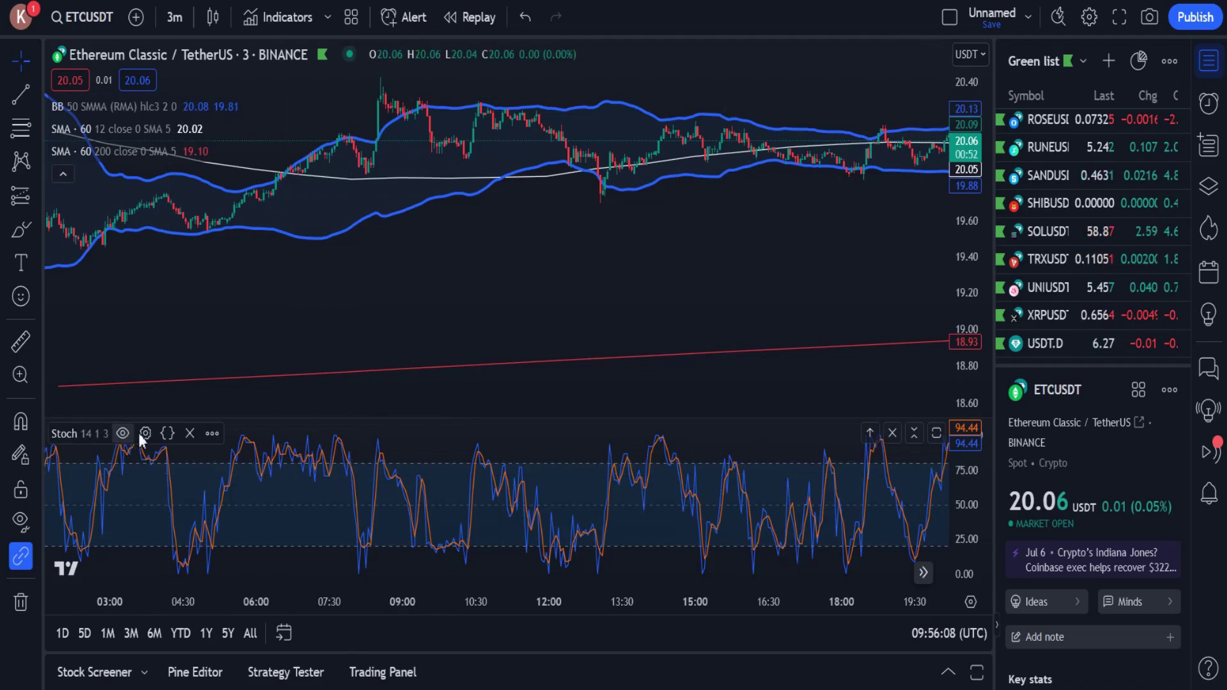
Set Stochastic %K Length 30, %K Smoothing 3 and %D Smoothing 5, and apply.
{"action": "left_click", "coordinate": [145, 433]}
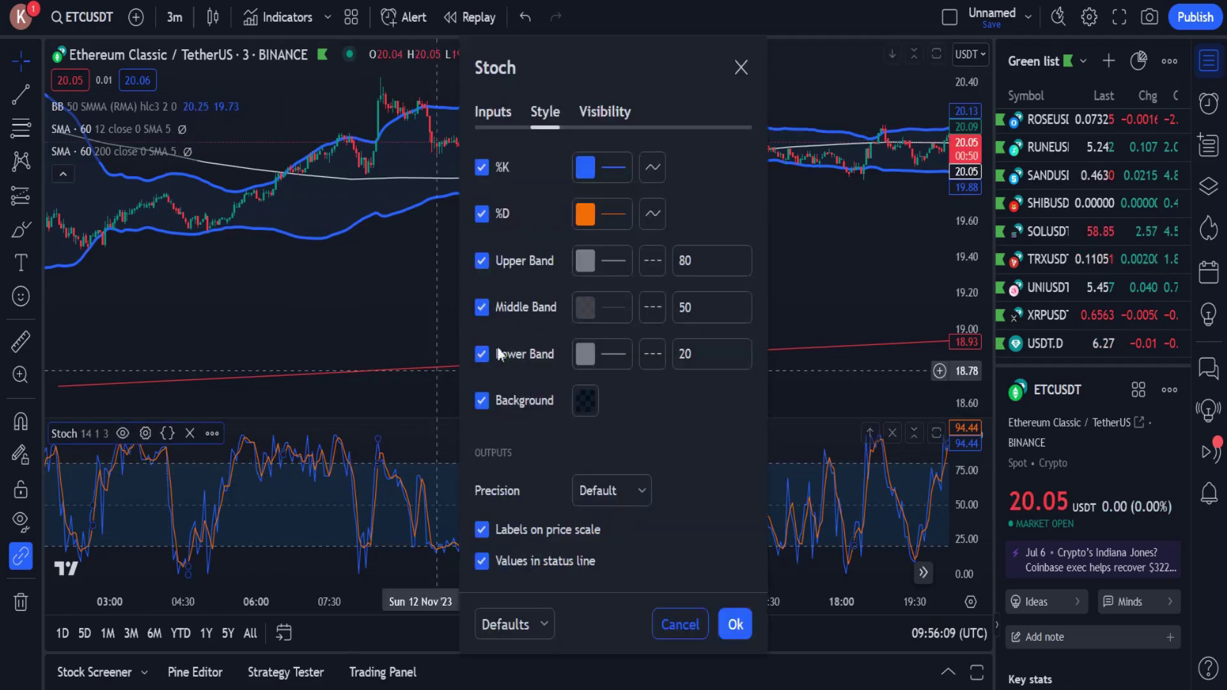
{"action": "left_click", "coordinate": [492, 113]}
{"action": "double_click", "coordinate": [588, 170]}
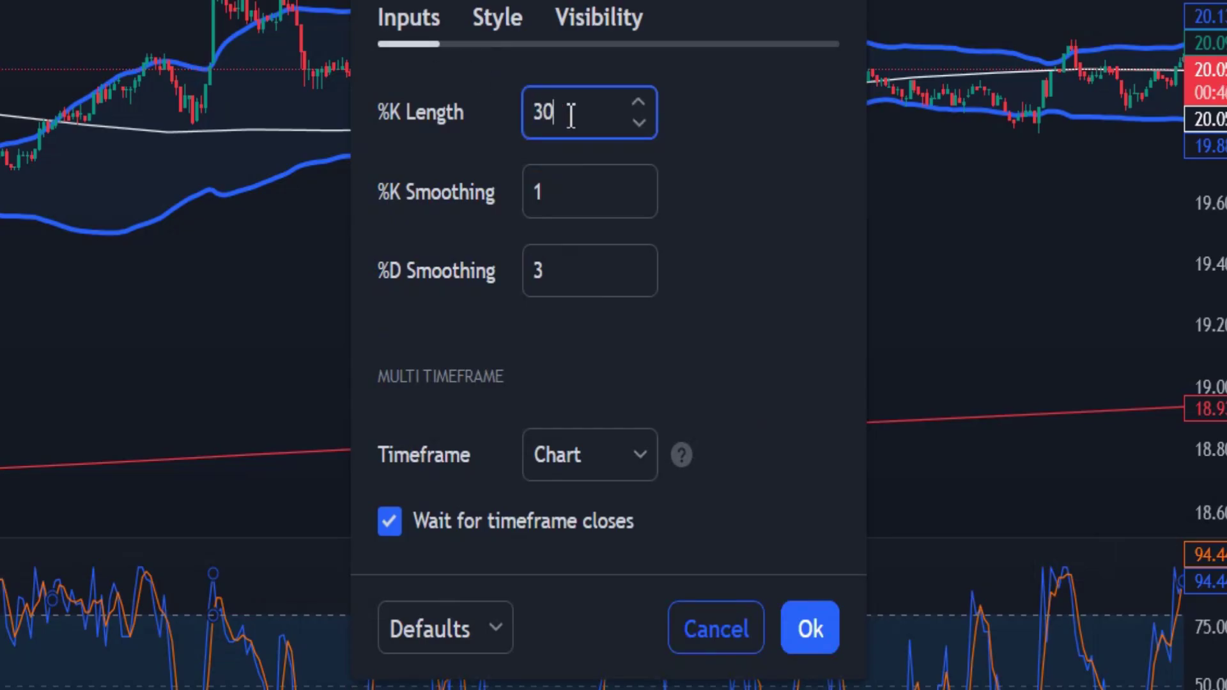
{"action": "type", "text": "30"}
{"action": "left_click", "coordinate": [639, 181]}
{"action": "left_click", "coordinate": [638, 181]}
{"action": "left_click", "coordinate": [639, 181]}
{"action": "left_click", "coordinate": [638, 181]}
{"action": "left_click", "coordinate": [638, 201]}
{"action": "left_click", "coordinate": [639, 202]}
{"action": "left_click", "coordinate": [638, 261]}
{"action": "left_click", "coordinate": [638, 260]}
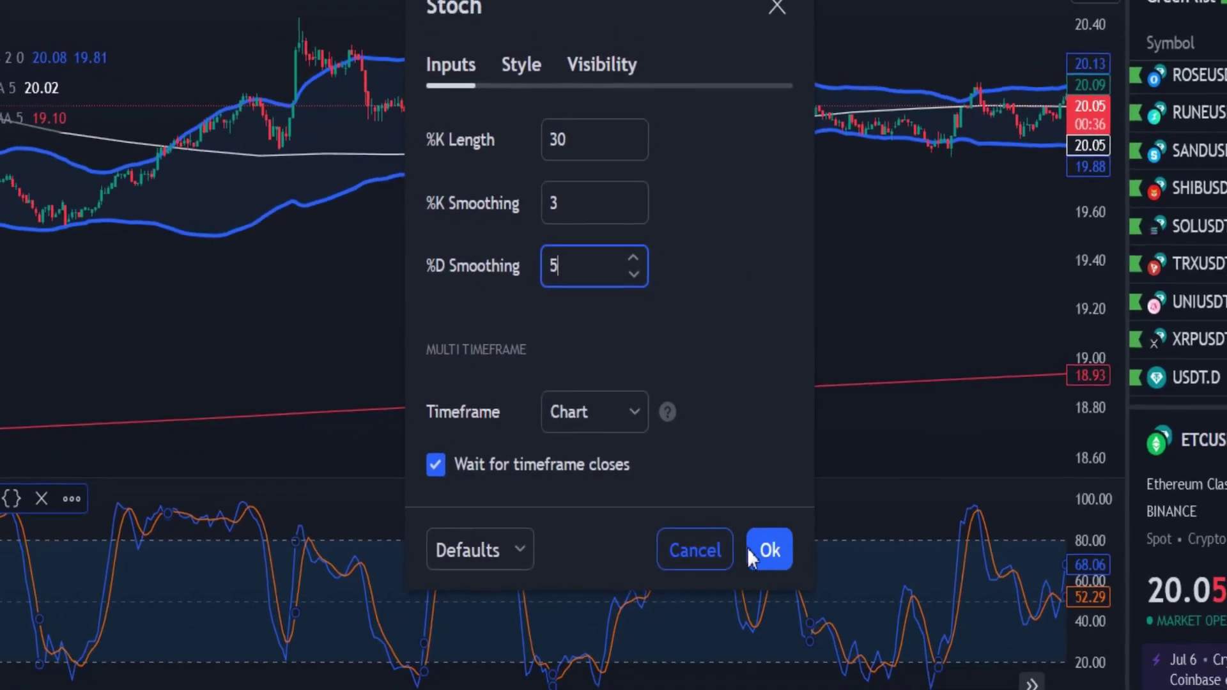
{"action": "left_click", "coordinate": [752, 556]}
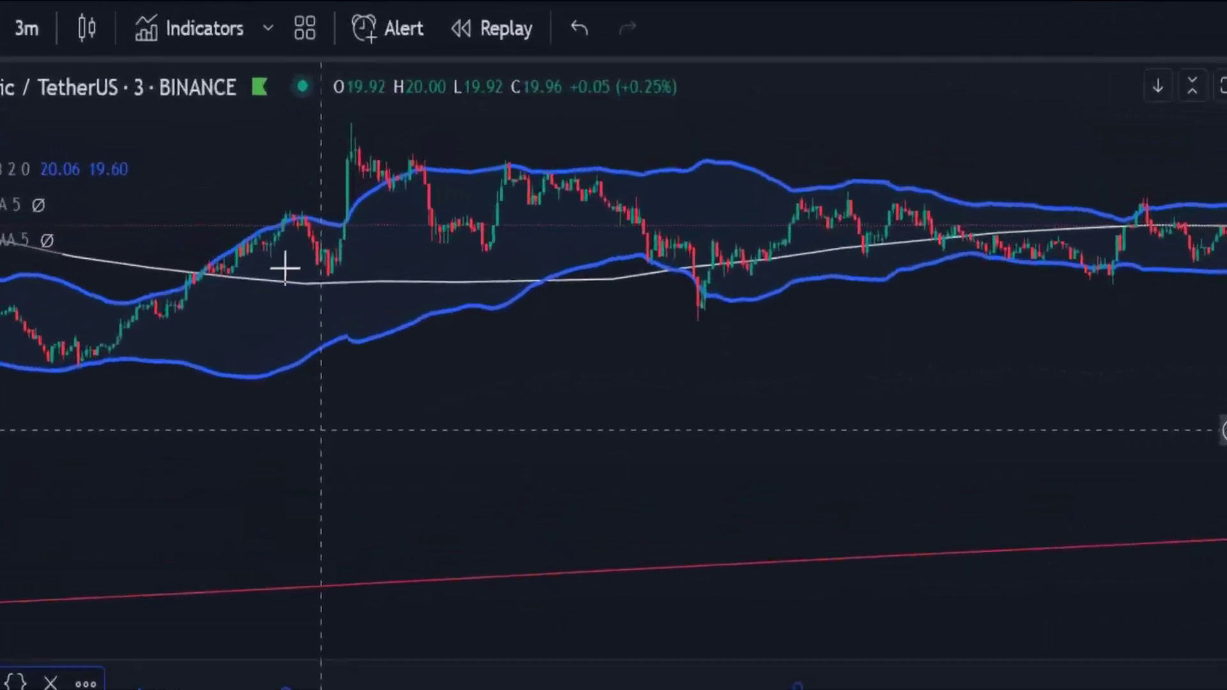
Add the RSI indicator from an 'rsi' indicator search.
{"action": "left_click", "coordinate": [182, 40]}
{"action": "type", "text": "rsi"}
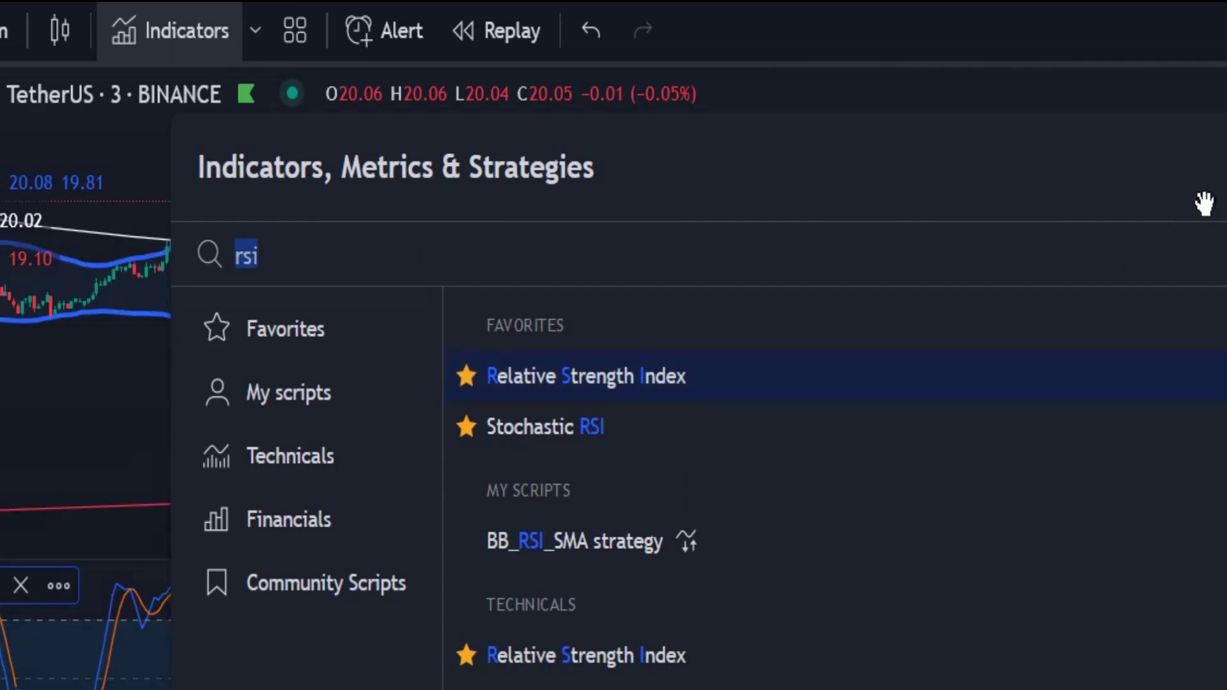
{"action": "key", "text": "Escape"}
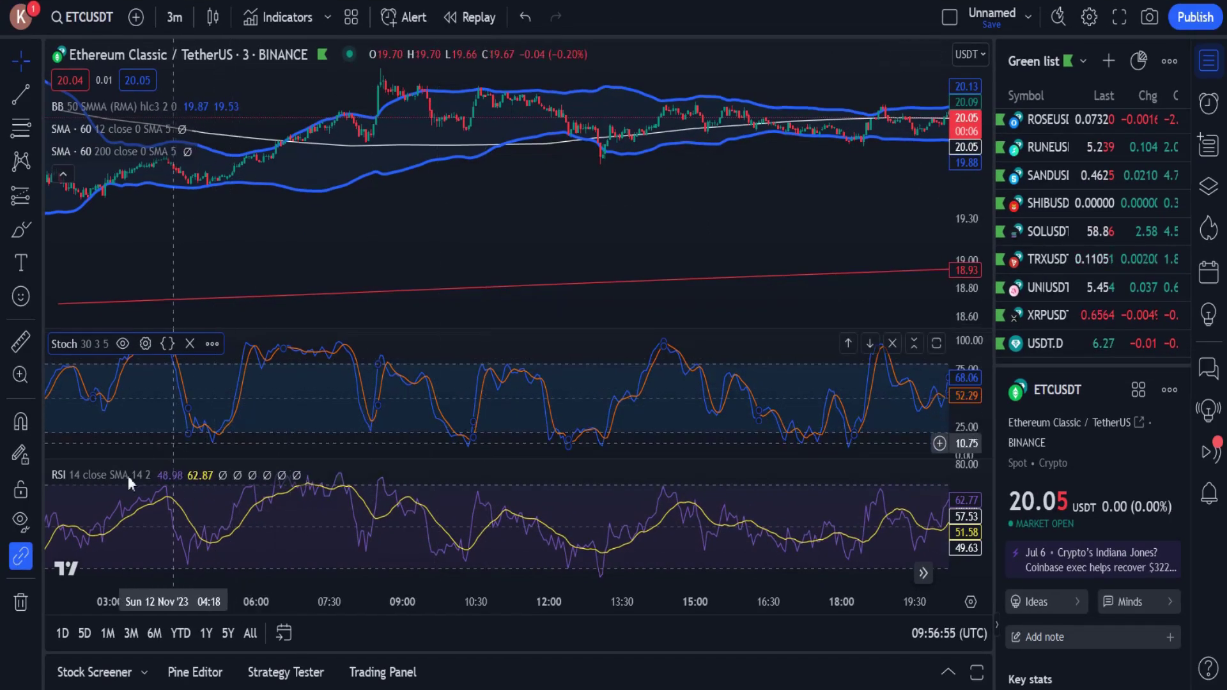
Set RSI length 12, source ohlc4, timeframe 1 hour, and hide the RSI-based MA line.
{"action": "left_click", "coordinate": [186, 476]}
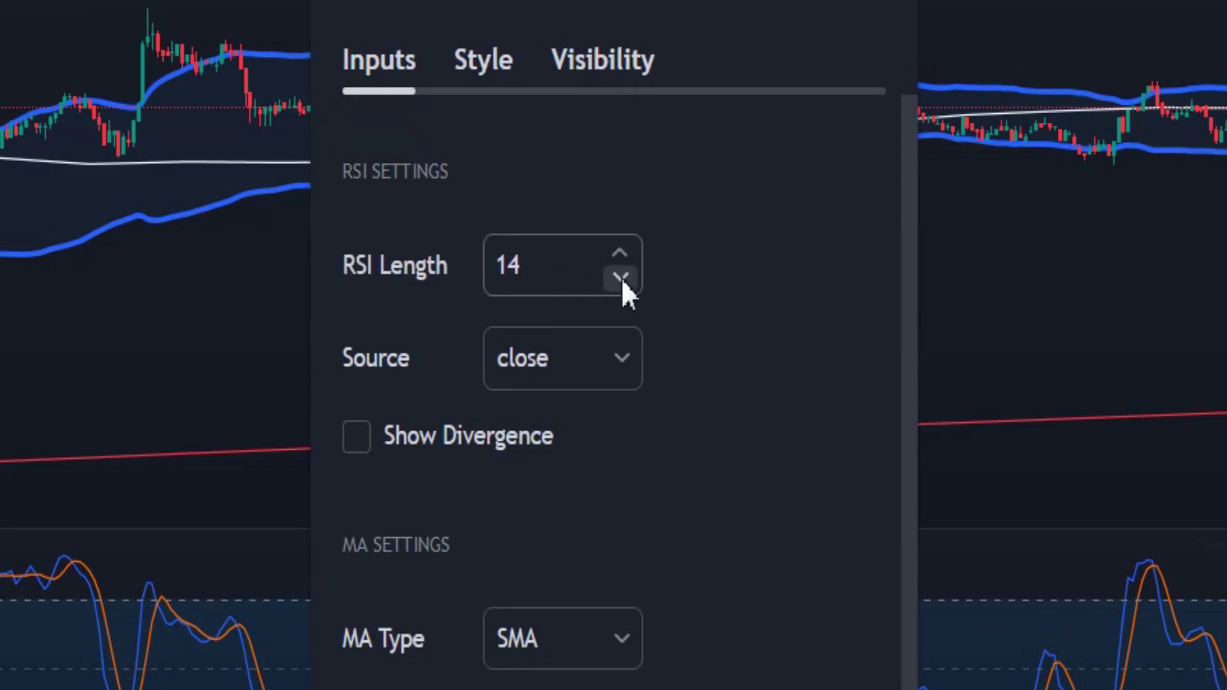
{"action": "left_click", "coordinate": [617, 203]}
{"action": "left_click", "coordinate": [617, 203]}
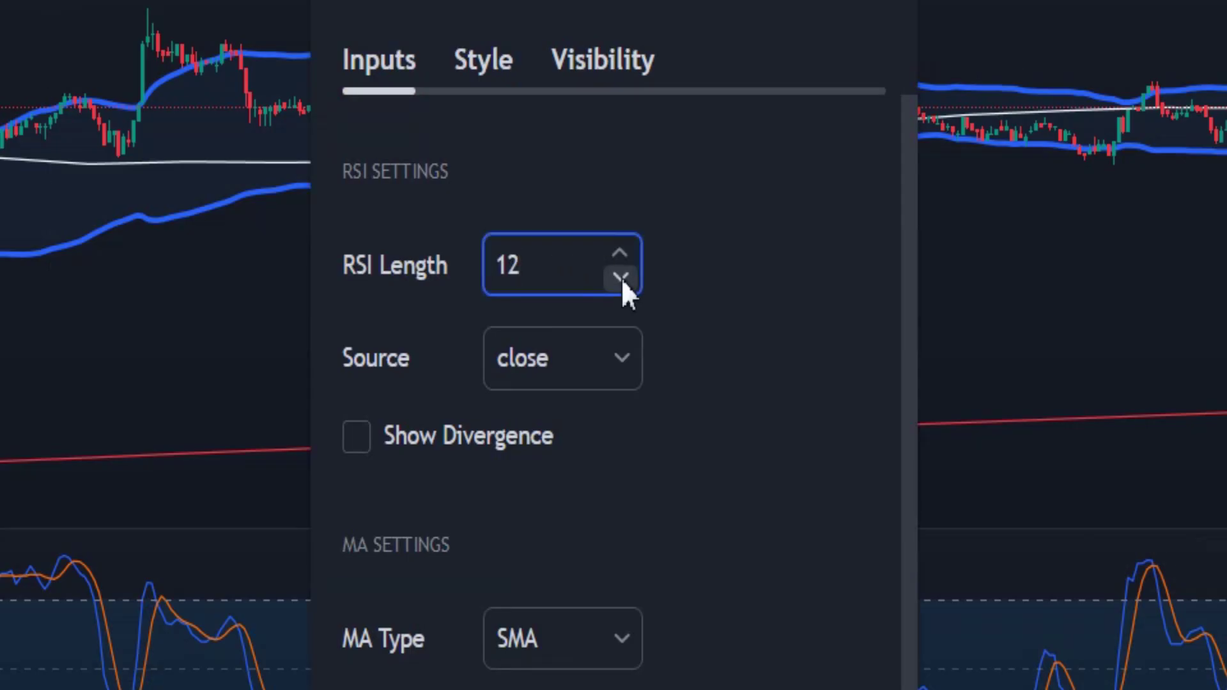
{"action": "left_click", "coordinate": [579, 355]}
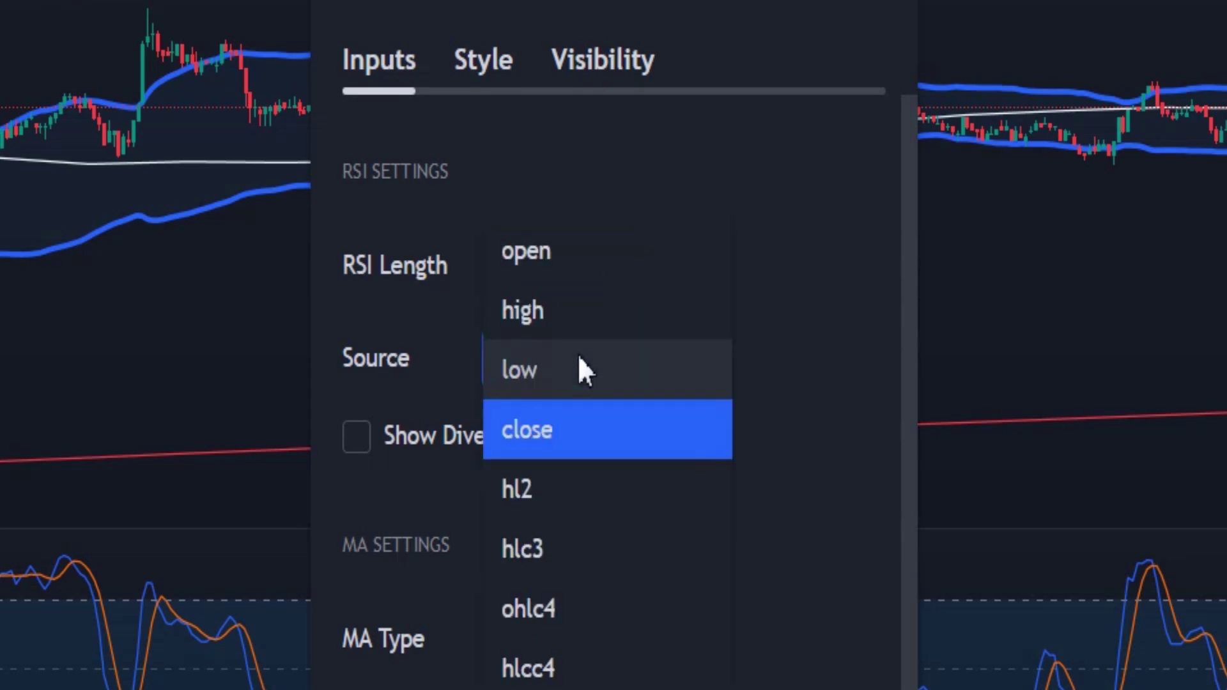
{"action": "left_click", "coordinate": [559, 614]}
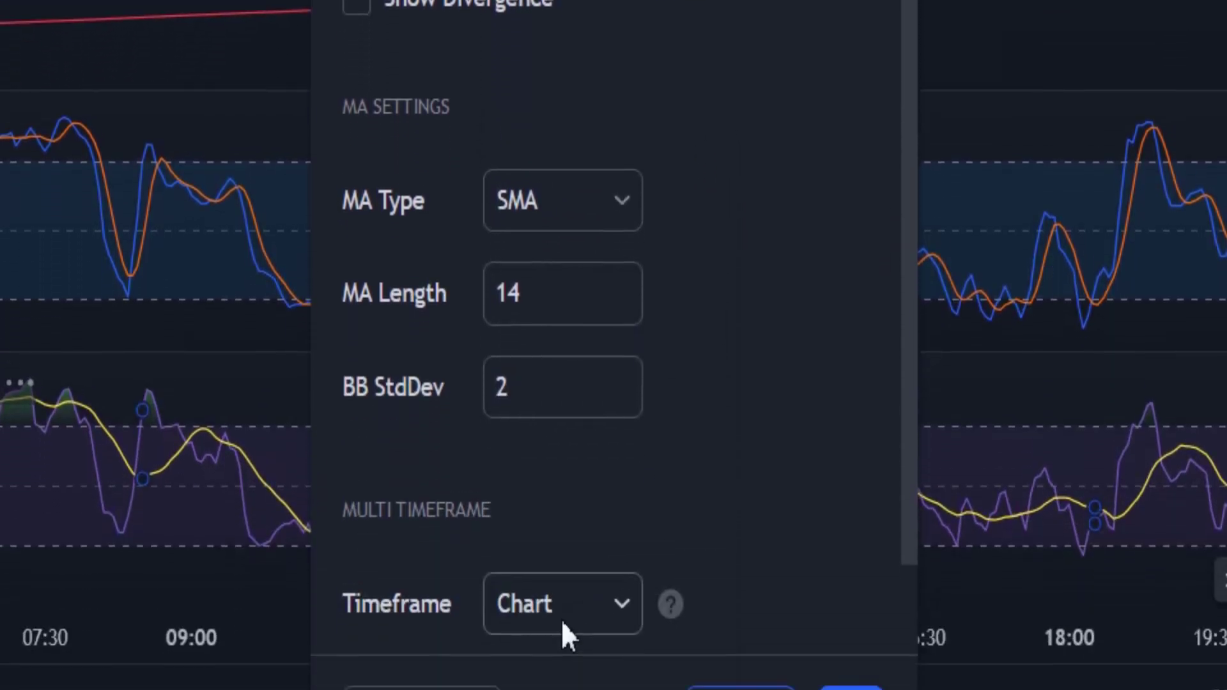
{"action": "left_click", "coordinate": [565, 608]}
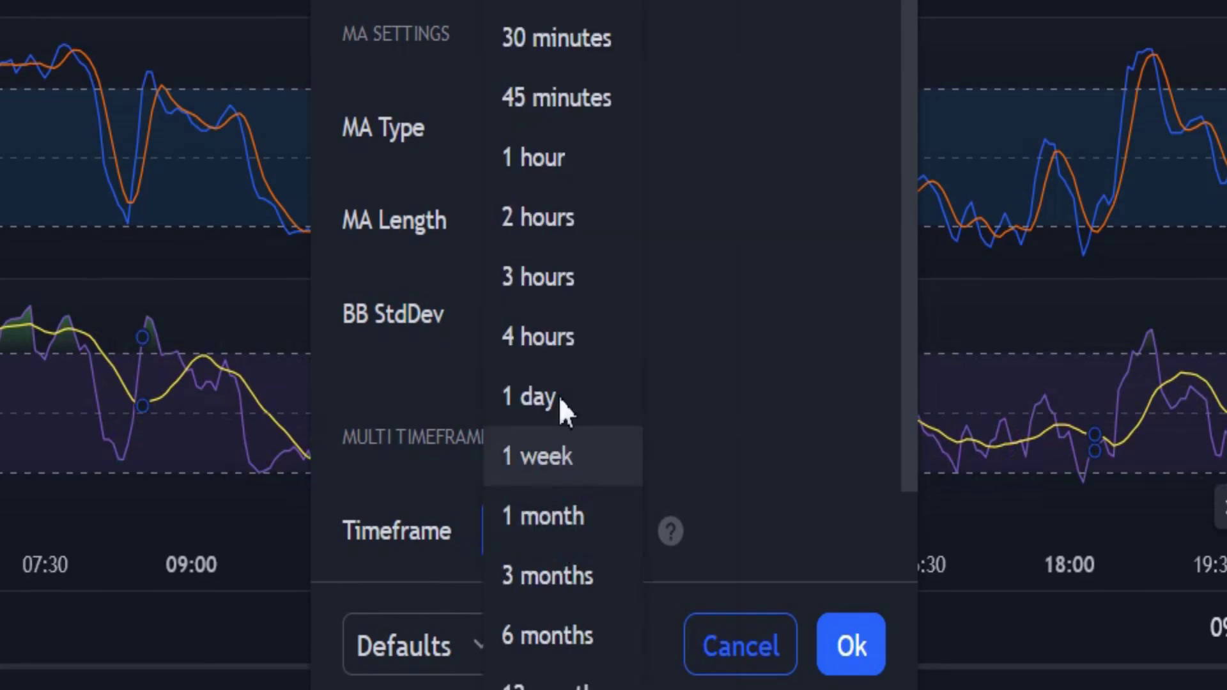
{"action": "left_click", "coordinate": [549, 159]}
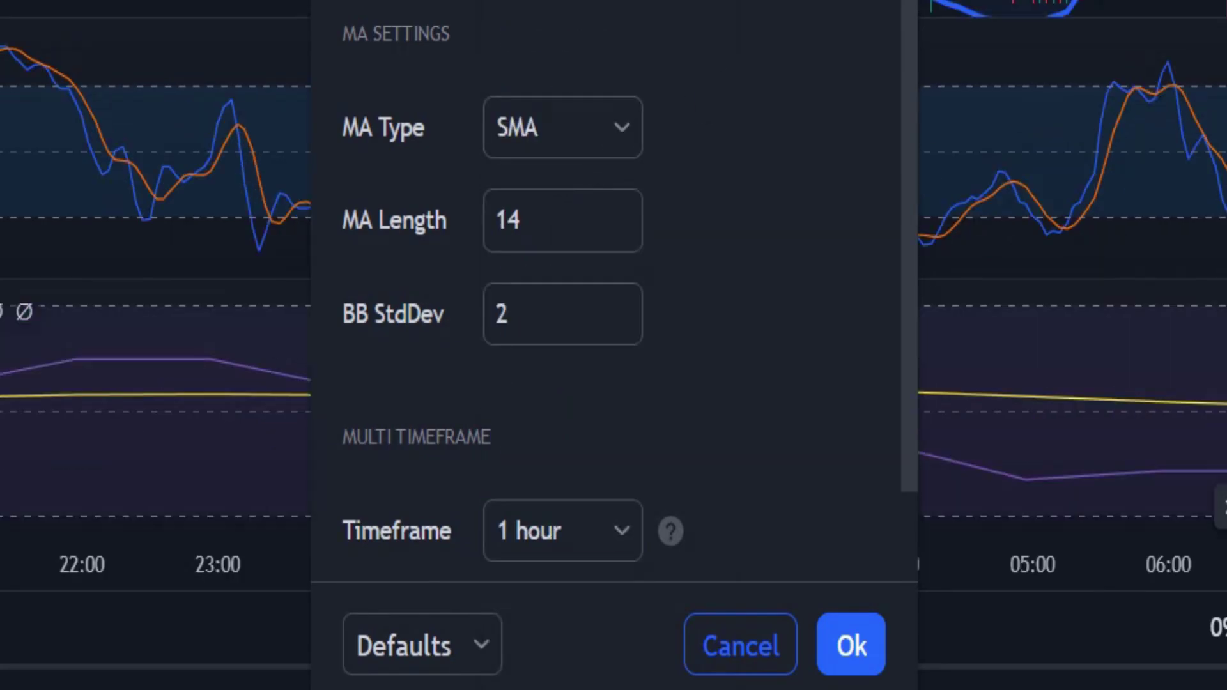
{"action": "left_click", "coordinate": [499, 71]}
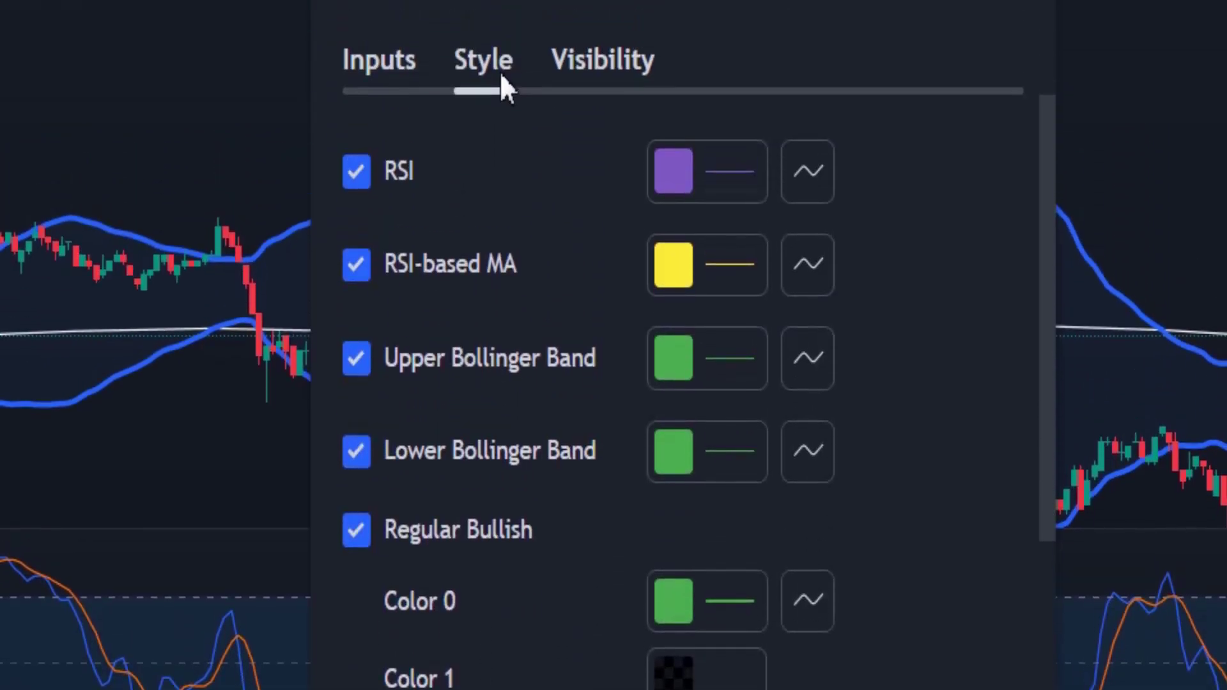
{"action": "left_click", "coordinate": [356, 265]}
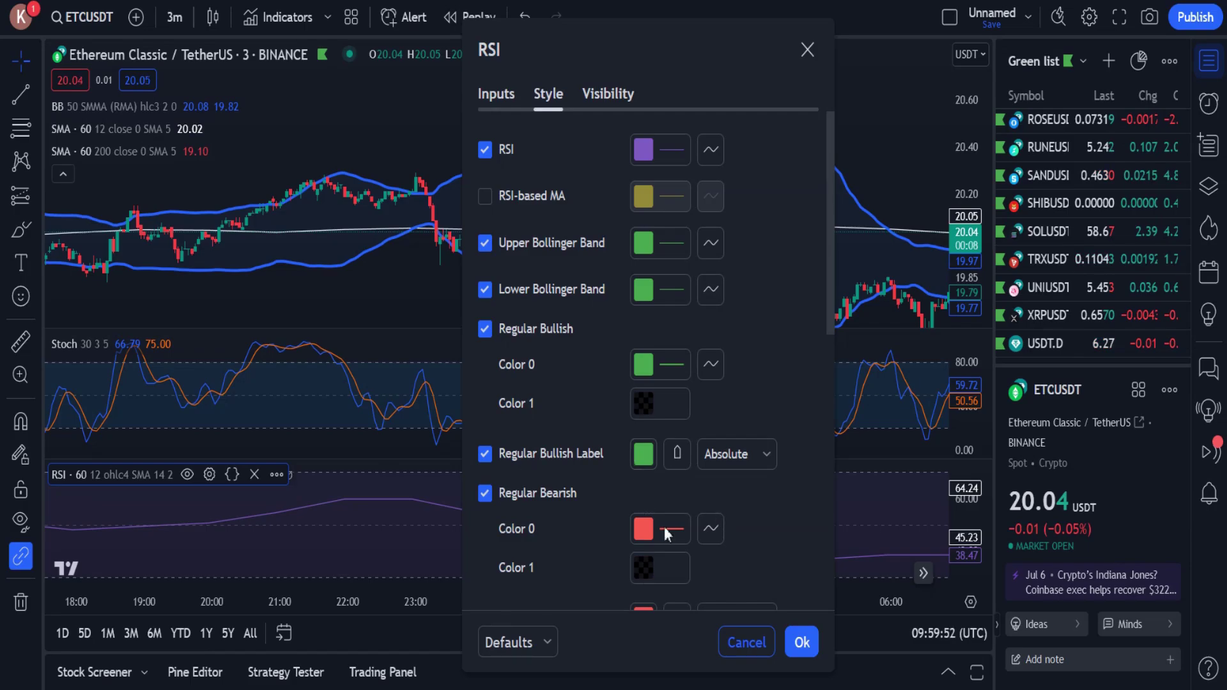
{"action": "left_click", "coordinate": [802, 642]}
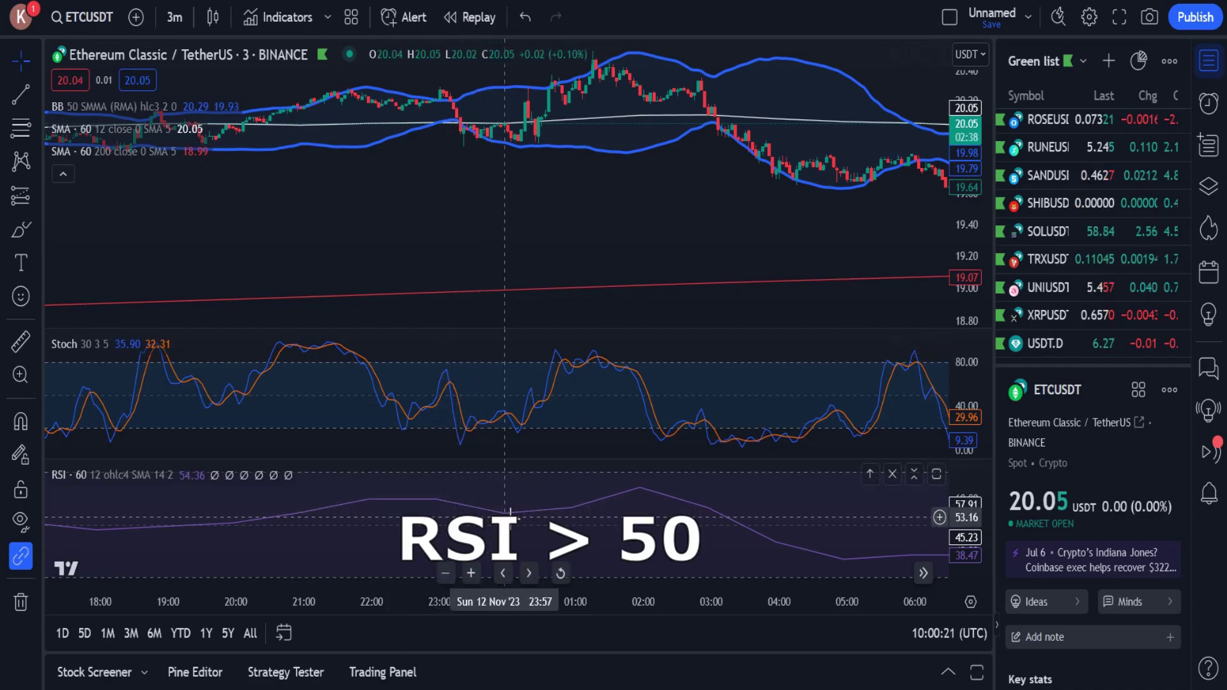
Auto-fit the price pane and stretch the price scale so the 12–13 Nov candles fill it.
{"action": "left_click_drag", "start_coordinate": [515, 219], "coordinate": [534, 299]}
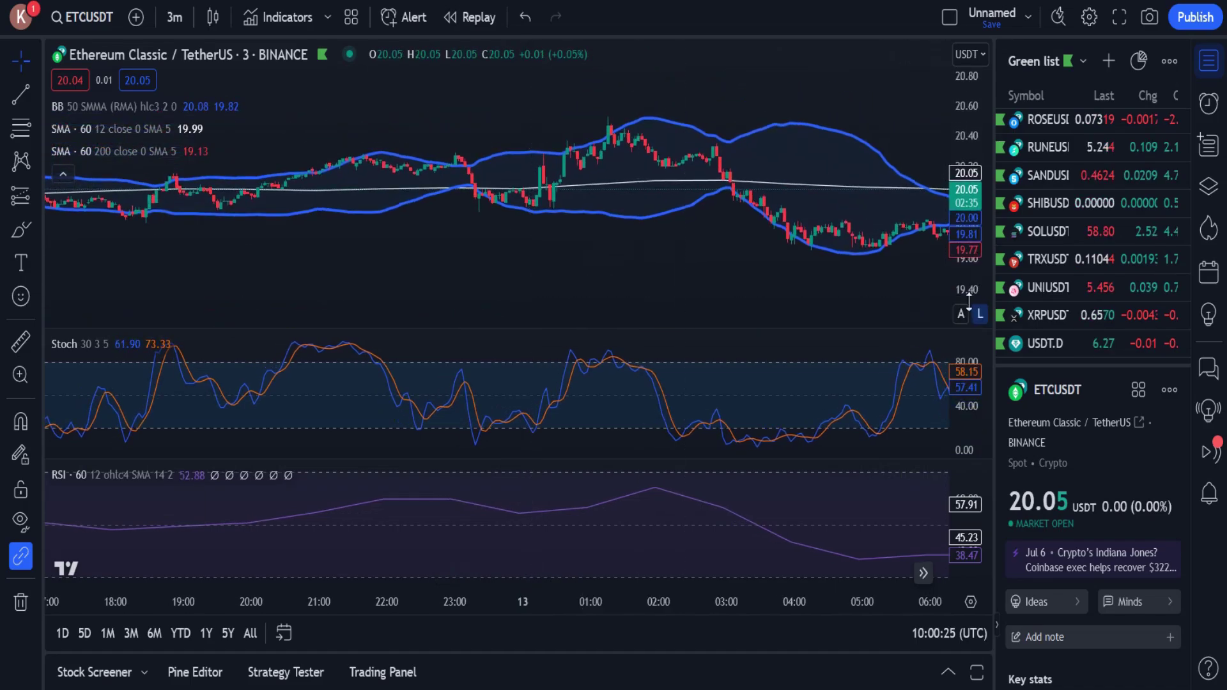
{"action": "left_click", "coordinate": [961, 313]}
{"action": "left_click_drag", "start_coordinate": [645, 192], "coordinate": [662, 356]}
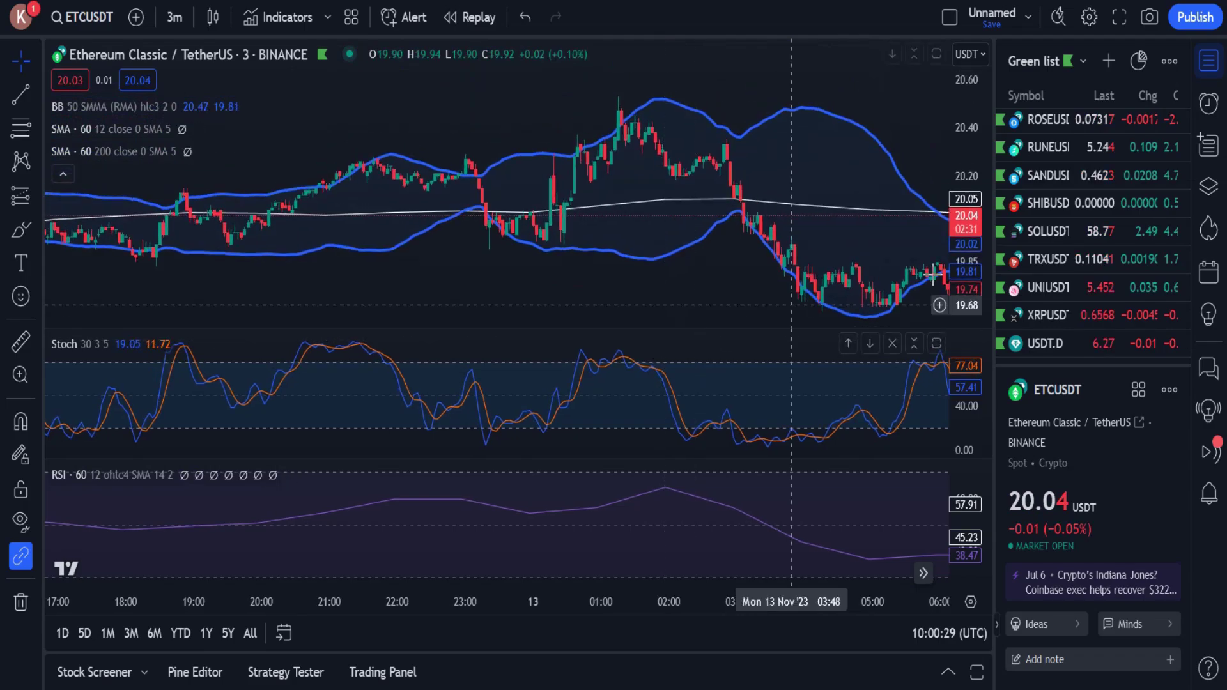
{"action": "left_click_drag", "start_coordinate": [965, 255], "coordinate": [965, 192]}
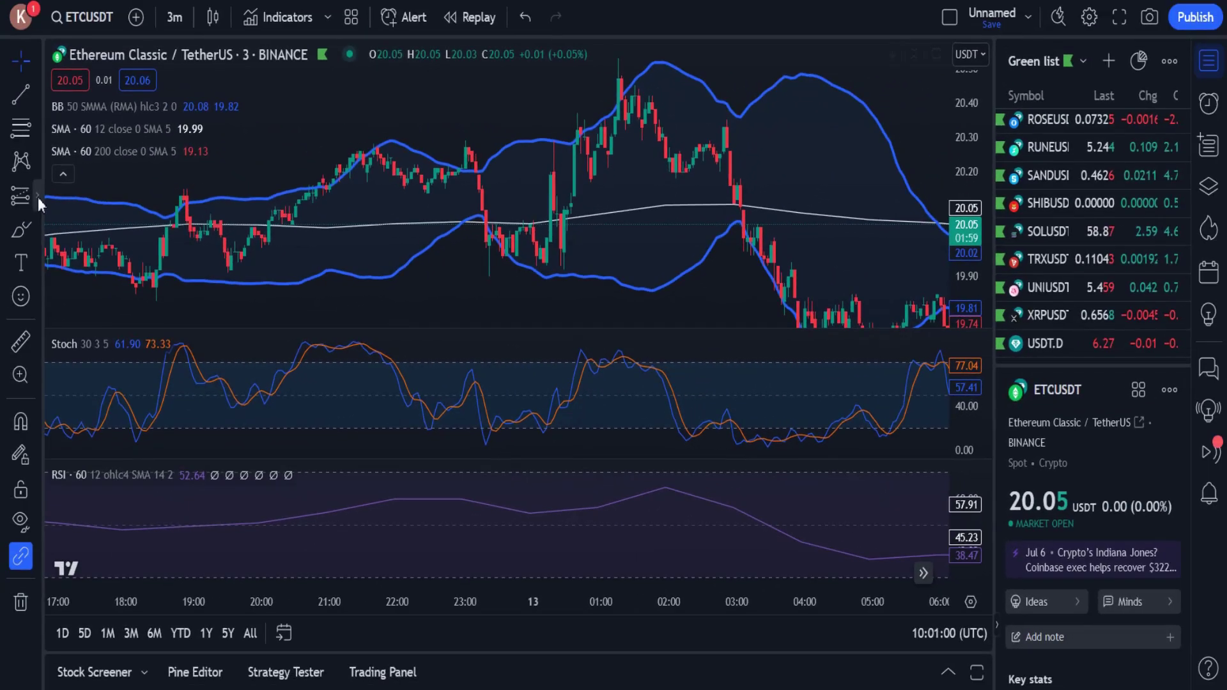
Place a Long Position on the late 12 Nov dip with its target raised to about 20.30.
{"action": "left_click", "coordinate": [37, 197]}
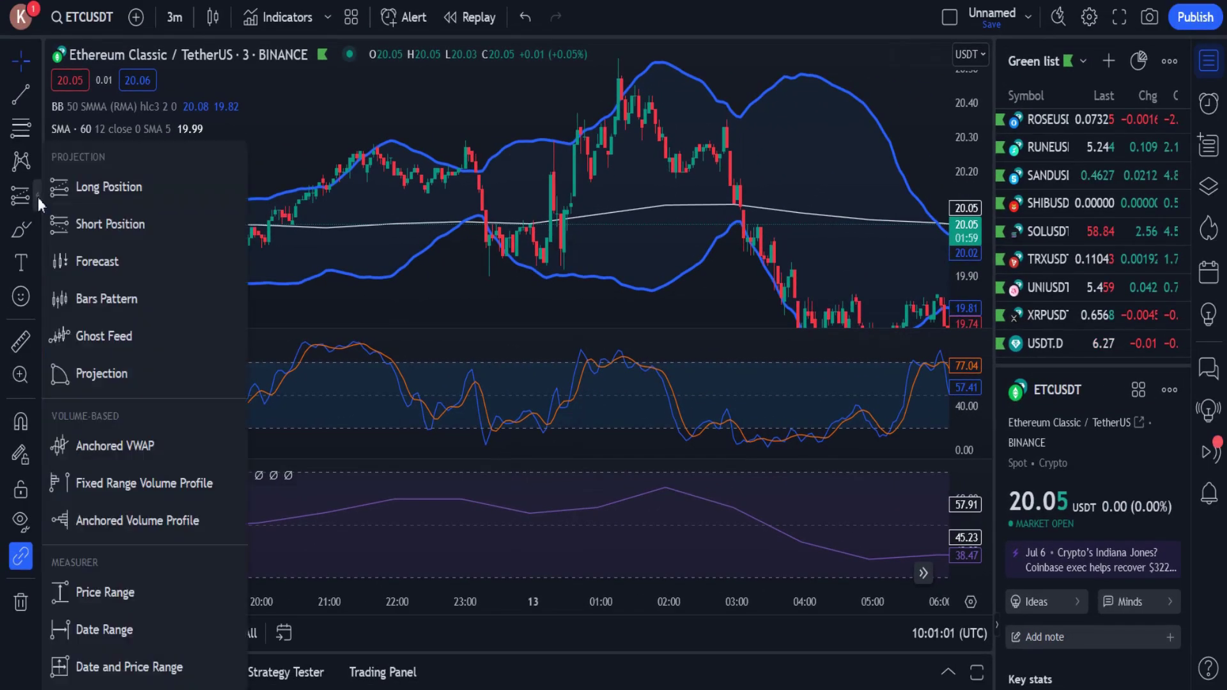
{"action": "left_click", "coordinate": [88, 200]}
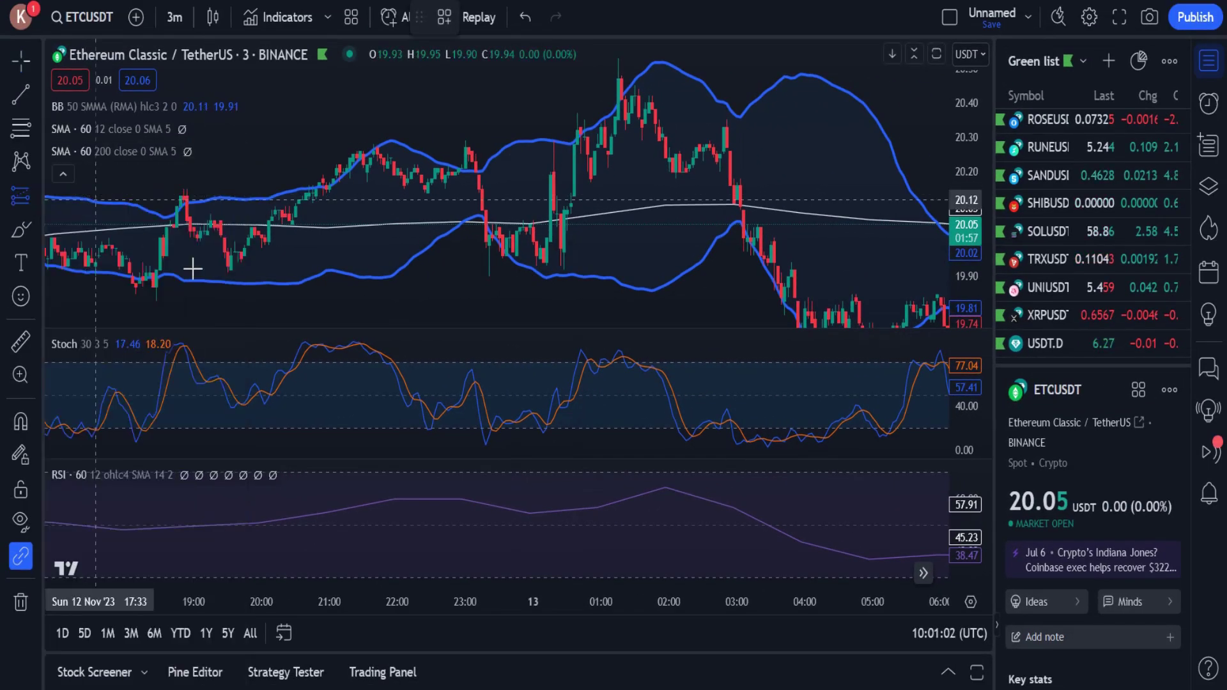
{"action": "left_click", "coordinate": [497, 237]}
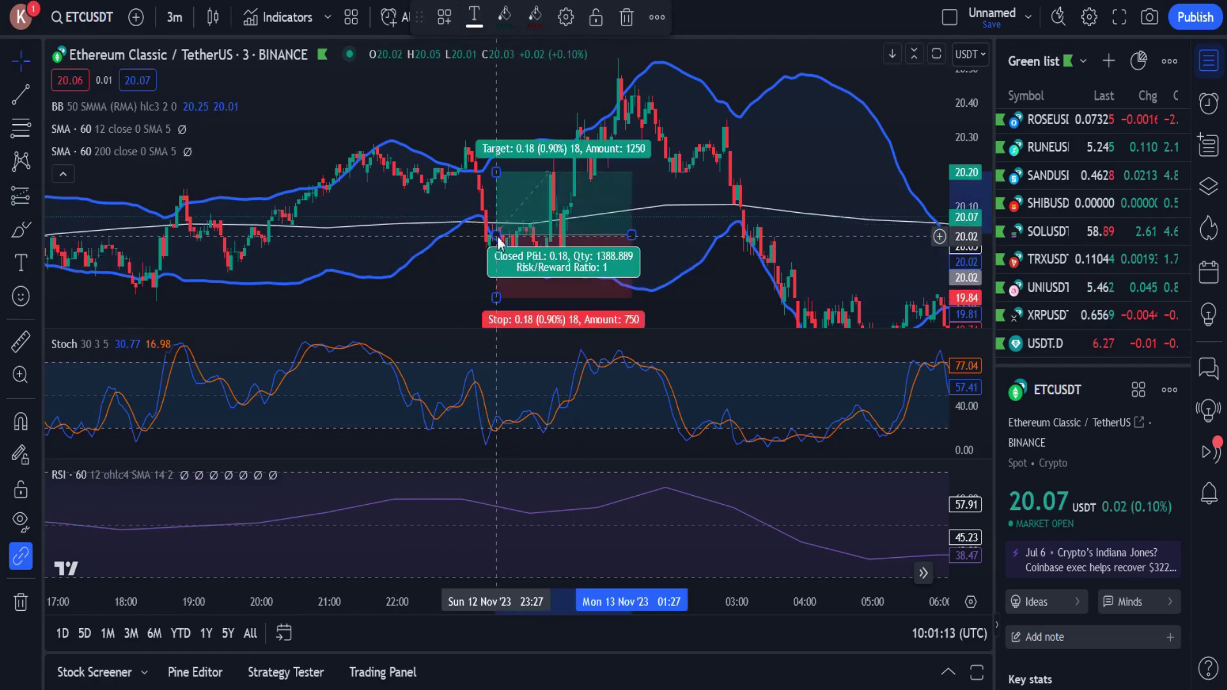
{"action": "left_click_drag", "start_coordinate": [496, 174], "coordinate": [508, 131]}
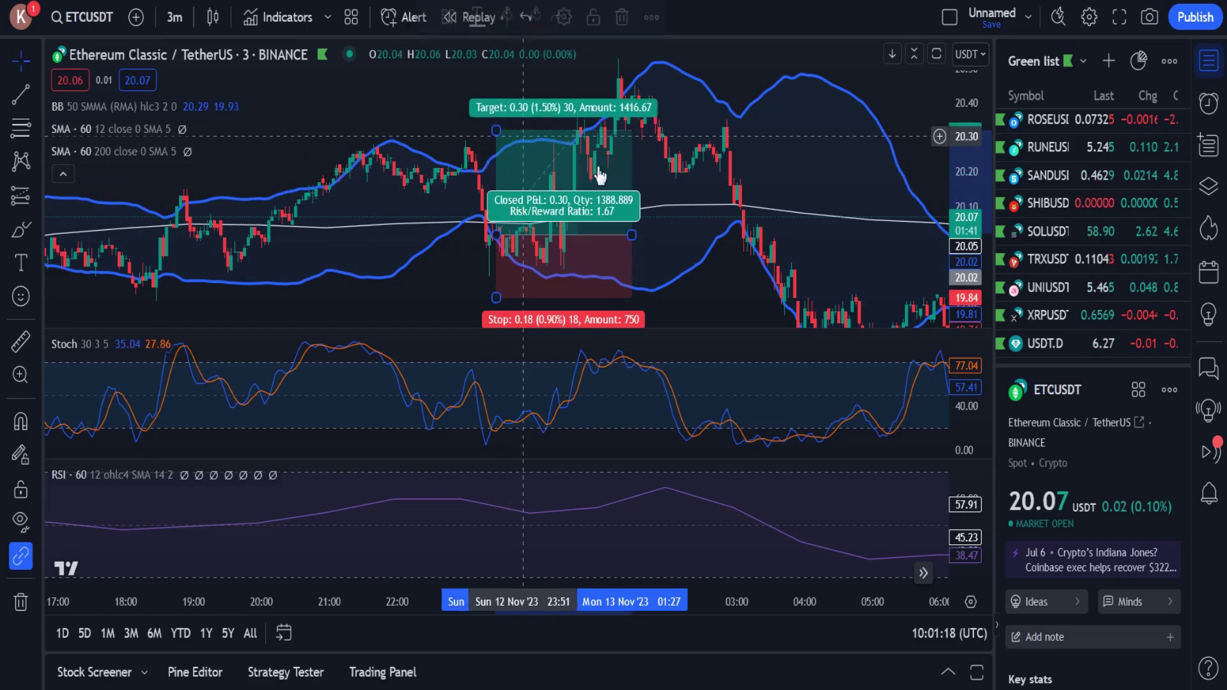
Pan to later candles and reselect the long position to show its stop, target and 1.67 ratio.
{"action": "left_click", "coordinate": [648, 168]}
{"action": "left_click_drag", "start_coordinate": [638, 185], "coordinate": [570, 206]}
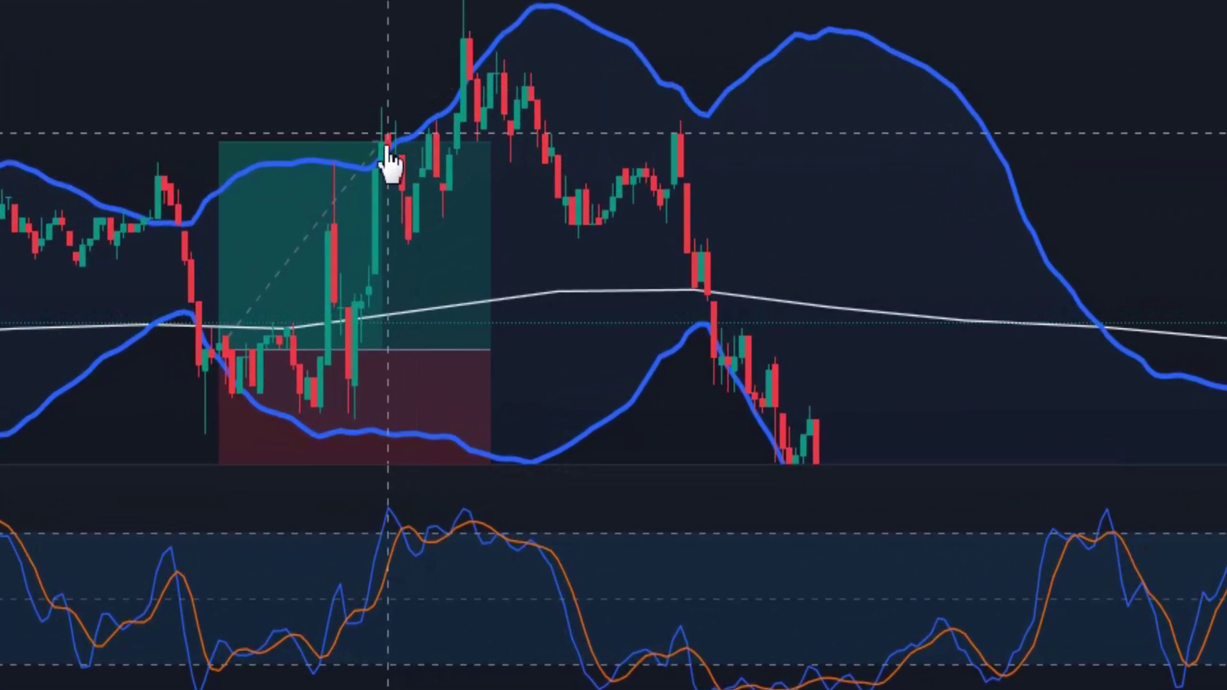
{"action": "left_click", "coordinate": [488, 176]}
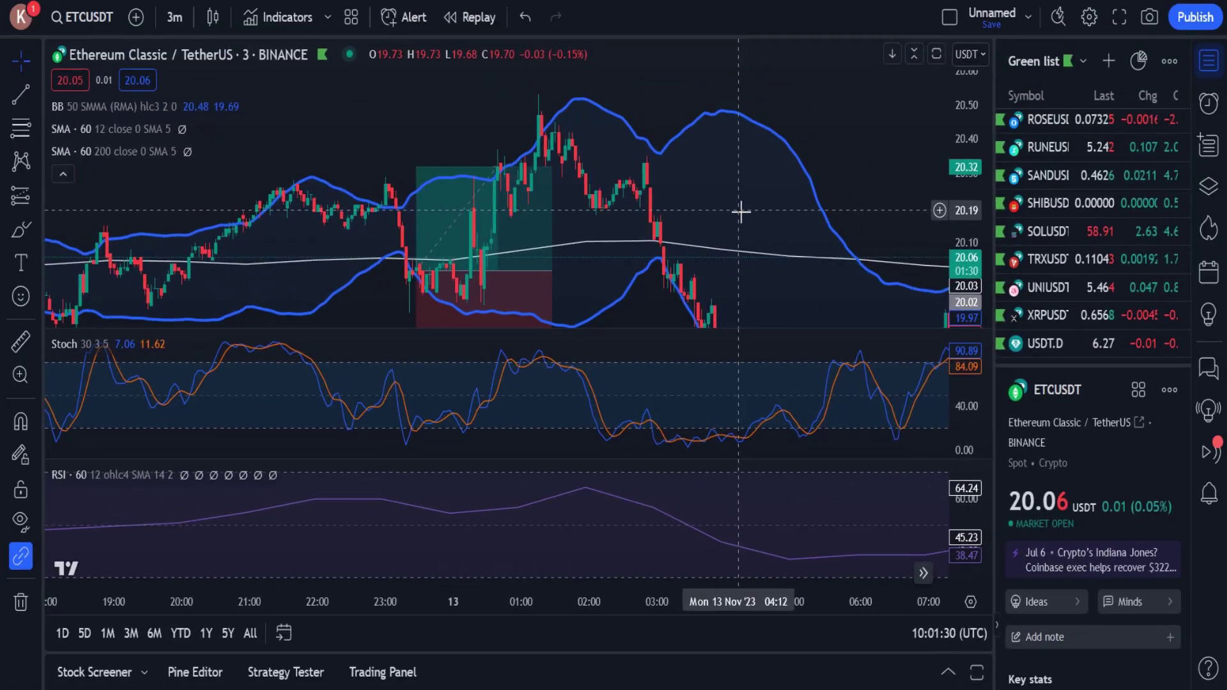
{"action": "left_click_drag", "start_coordinate": [740, 205], "coordinate": [738, 166]}
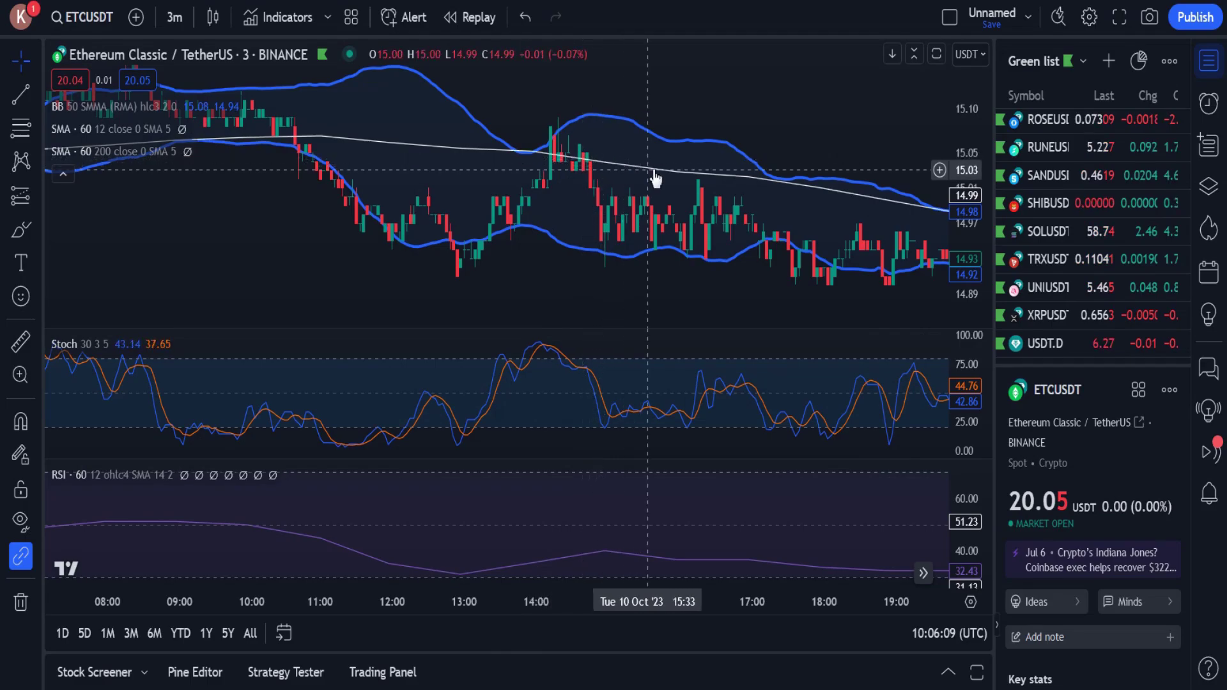
{"action": "left_click_drag", "start_coordinate": [703, 121], "coordinate": [723, 439]}
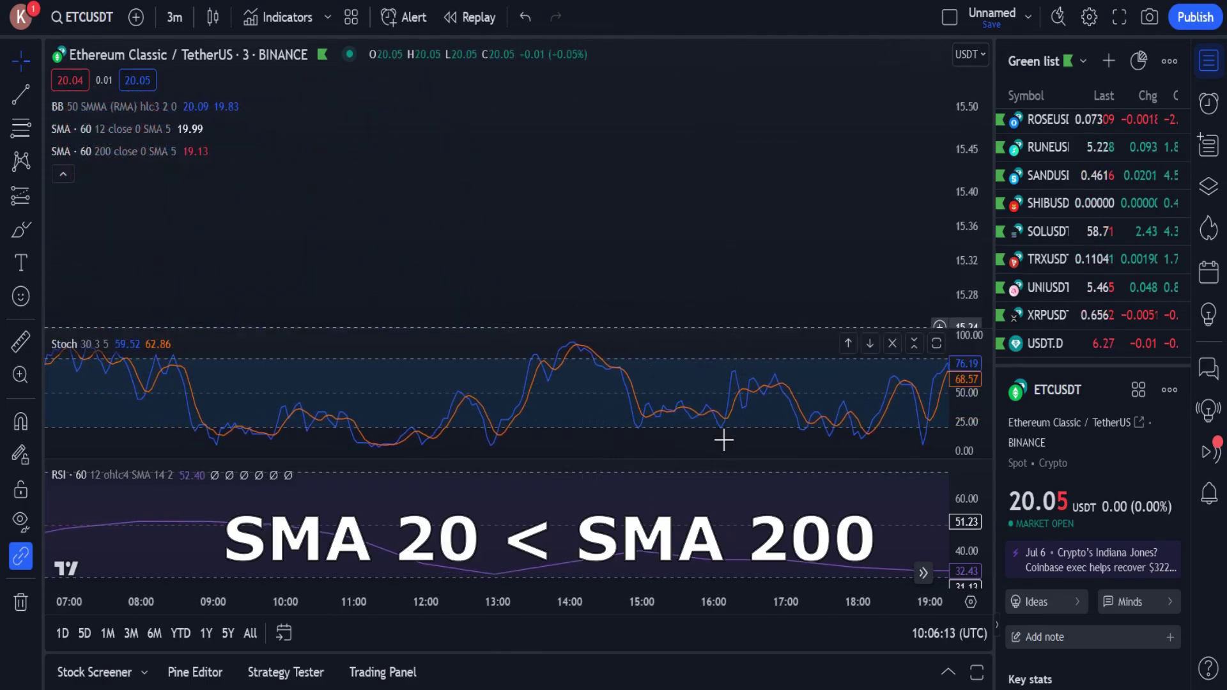
{"action": "left_click_drag", "start_coordinate": [633, 115], "coordinate": [668, 288]}
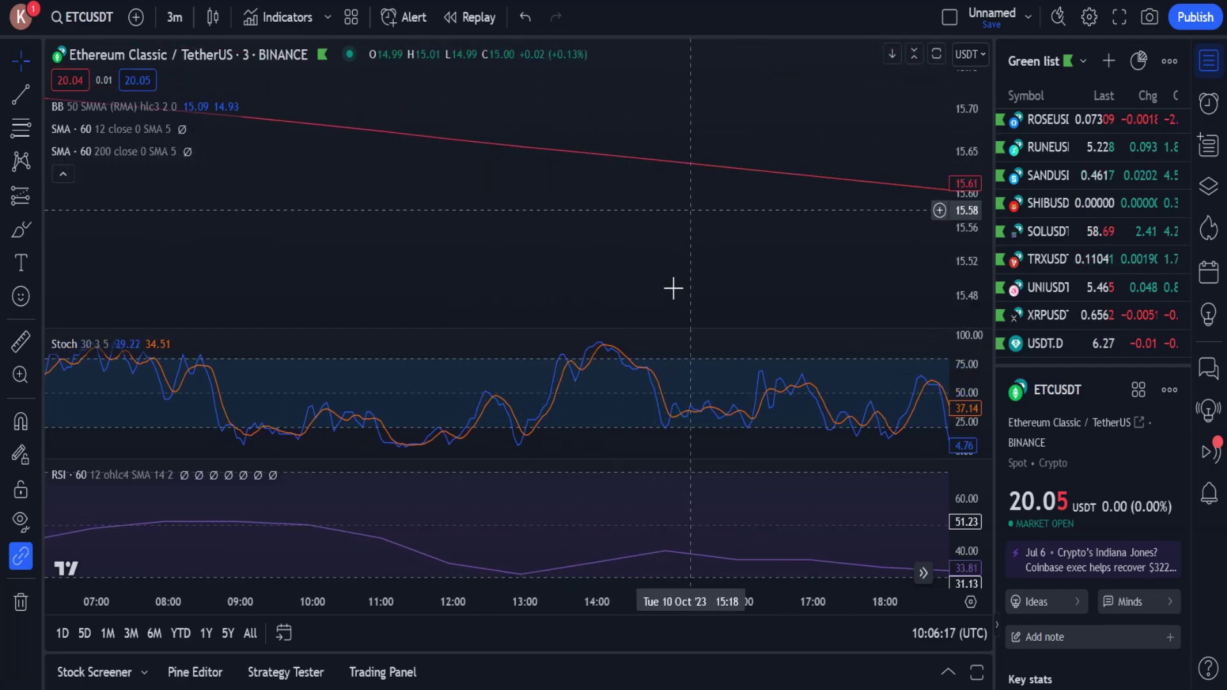
{"action": "left_click_drag", "start_coordinate": [671, 268], "coordinate": [654, 127]}
{"action": "left_click_drag", "start_coordinate": [660, 307], "coordinate": [652, 61]}
{"action": "left_click_drag", "start_coordinate": [627, 142], "coordinate": [638, 79]}
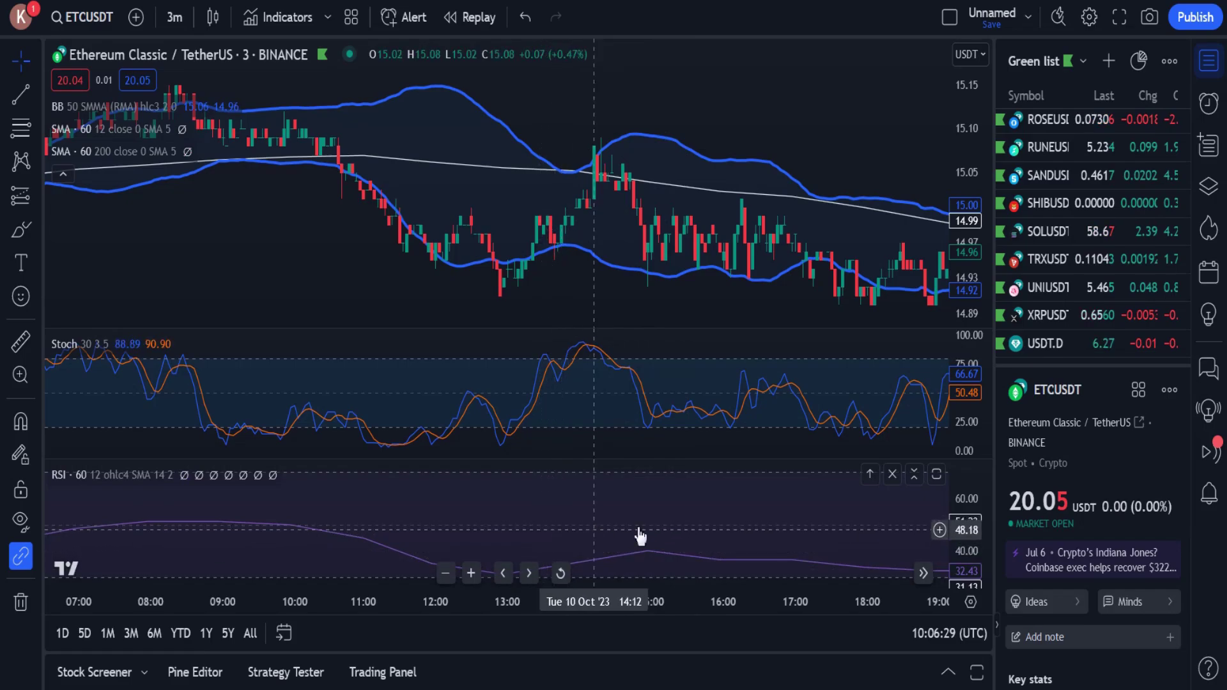
{"action": "mouse_move", "coordinate": [628, 311]}
{"action": "left_mouse_down"}
{"action": "mouse_move", "coordinate": [633, 298]}
{"action": "mouse_move", "coordinate": [624, 306]}
{"action": "left_mouse_up"}
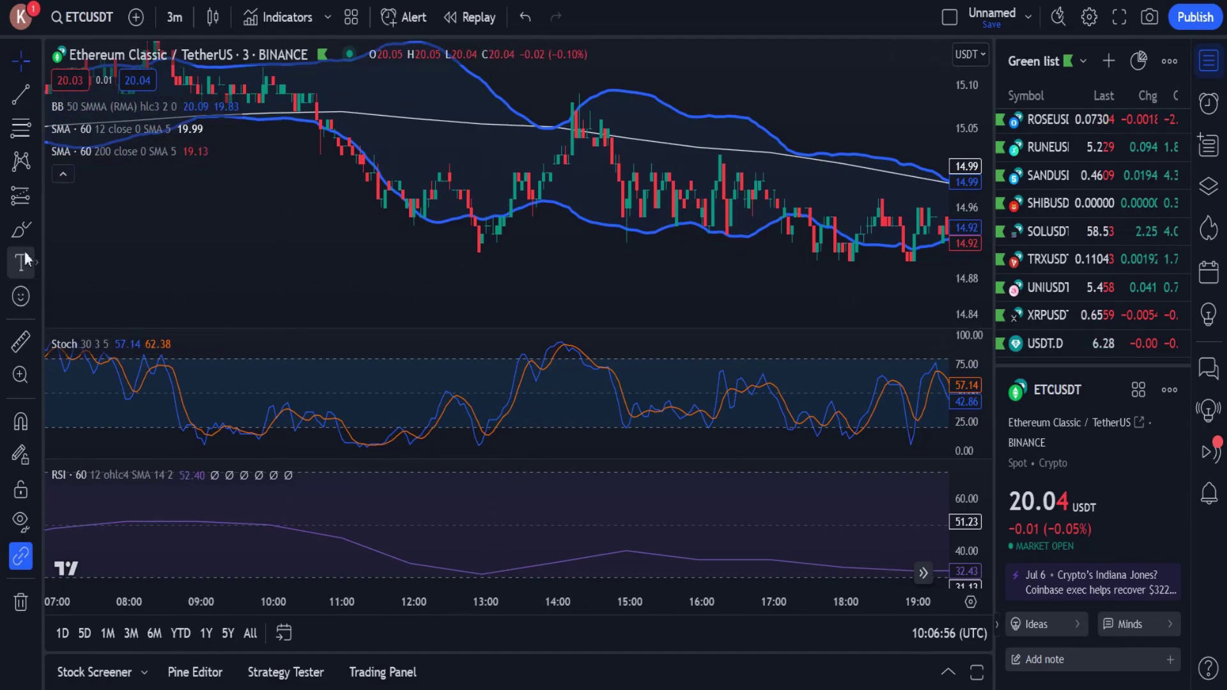
Place a Short Position at the 10 Oct 14:15 high with target 0.14, extended to 17:36.
{"action": "left_click", "coordinate": [33, 194]}
{"action": "left_click", "coordinate": [79, 225]}
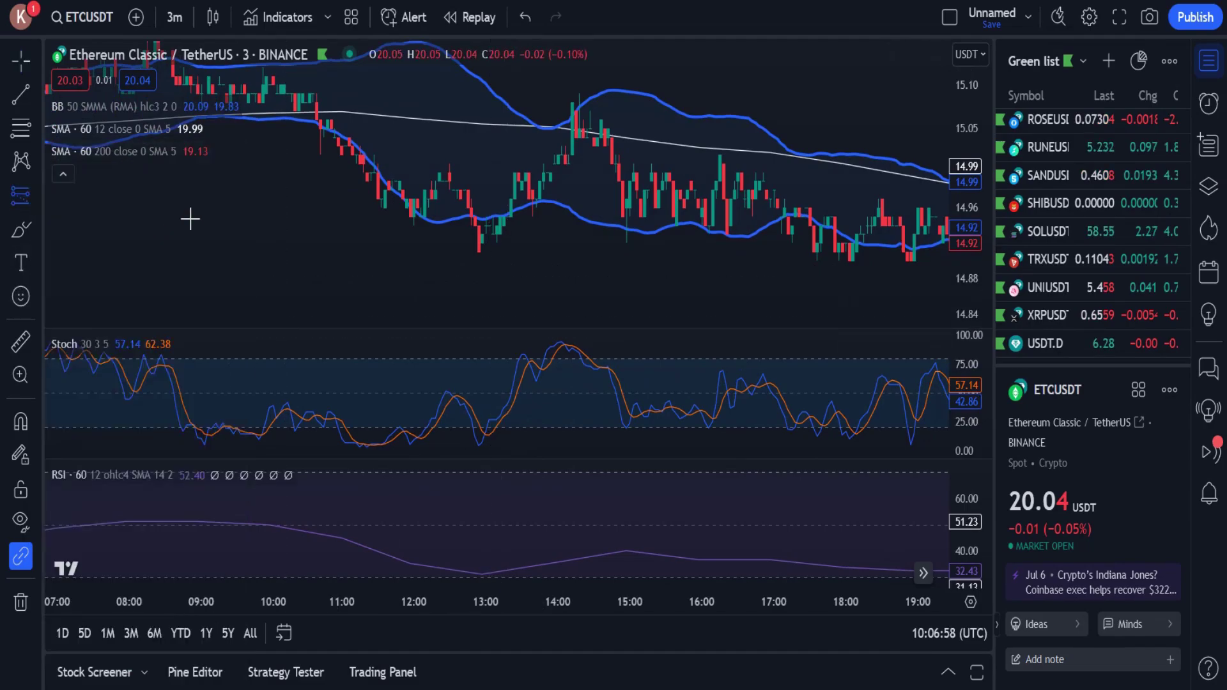
{"action": "left_click", "coordinate": [576, 113]}
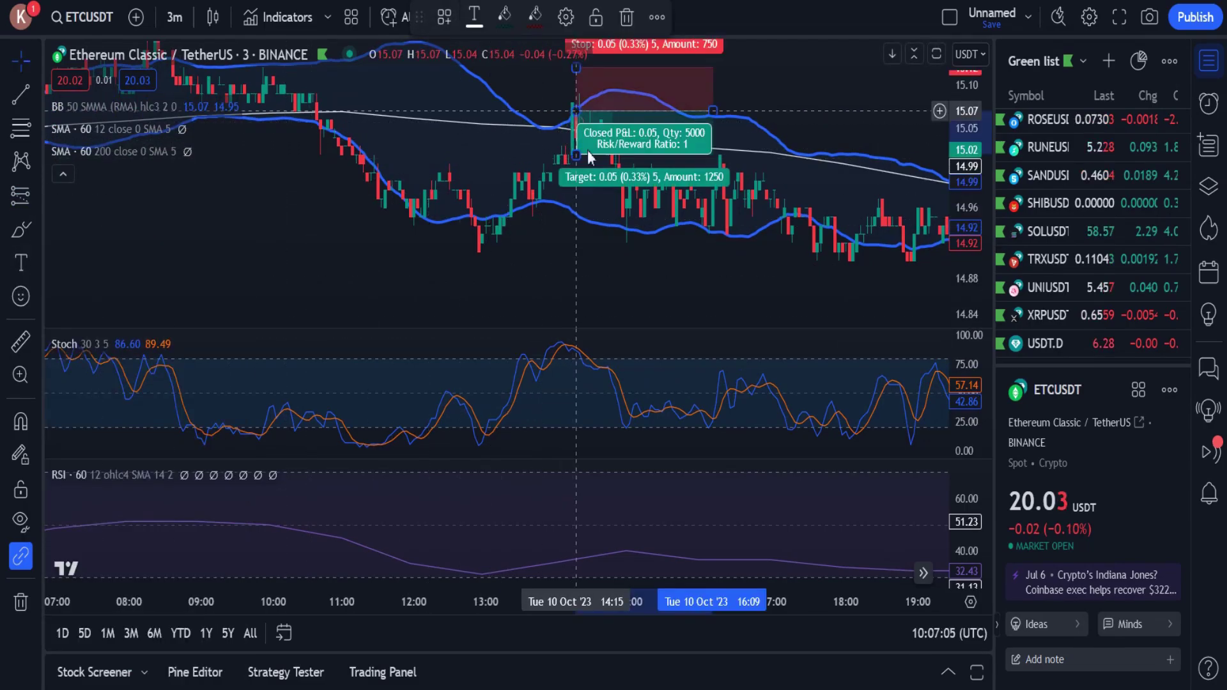
{"action": "mouse_move", "coordinate": [597, 239]}
{"action": "left_mouse_down"}
{"action": "mouse_move", "coordinate": [559, 262]}
{"action": "mouse_move", "coordinate": [480, 256]}
{"action": "left_mouse_up"}
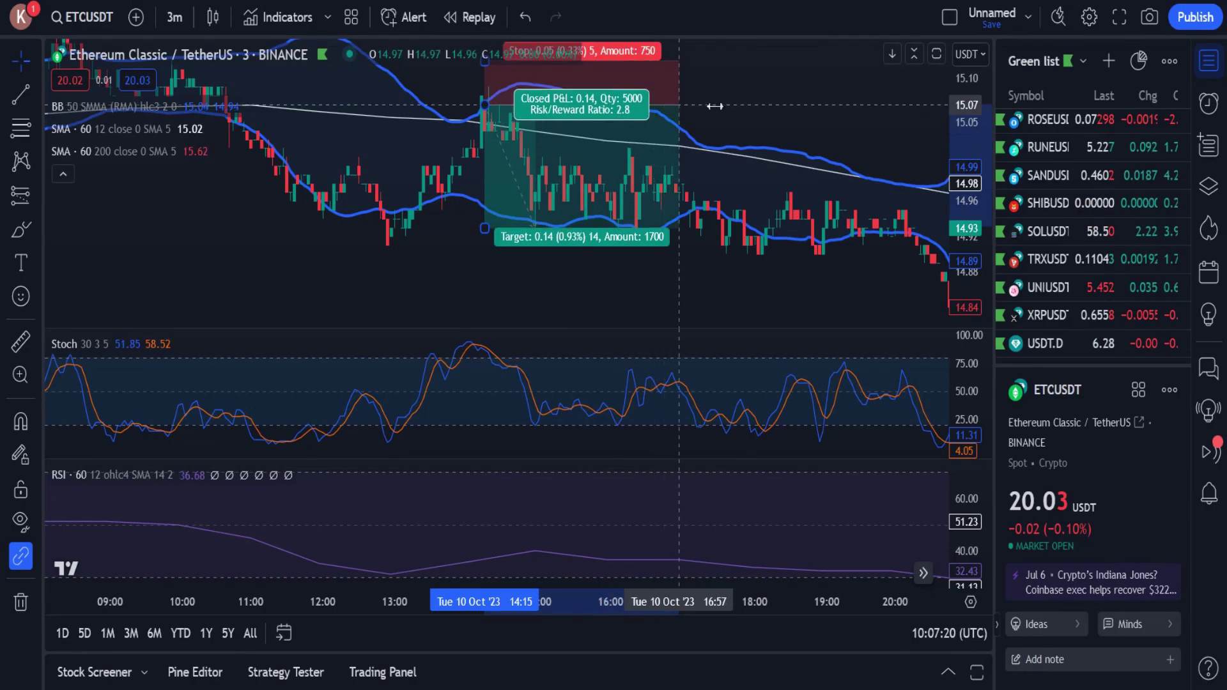
{"action": "left_click_drag", "start_coordinate": [715, 106], "coordinate": [728, 107]}
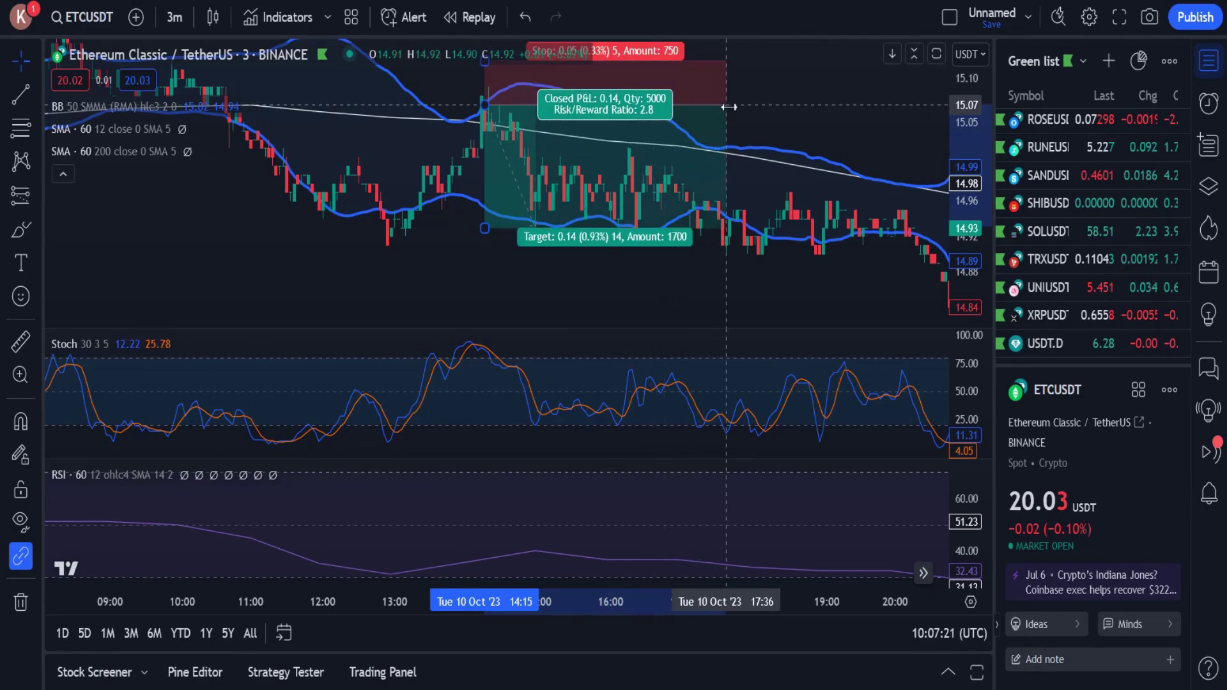
{"action": "left_click", "coordinate": [690, 276]}
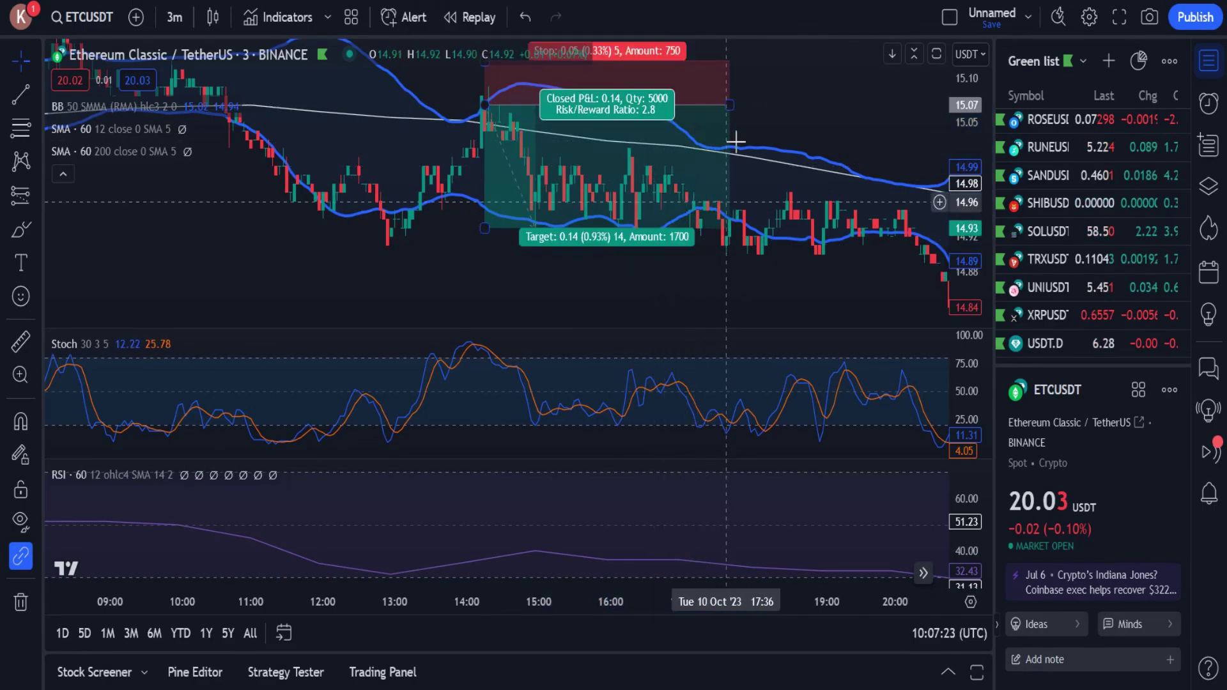